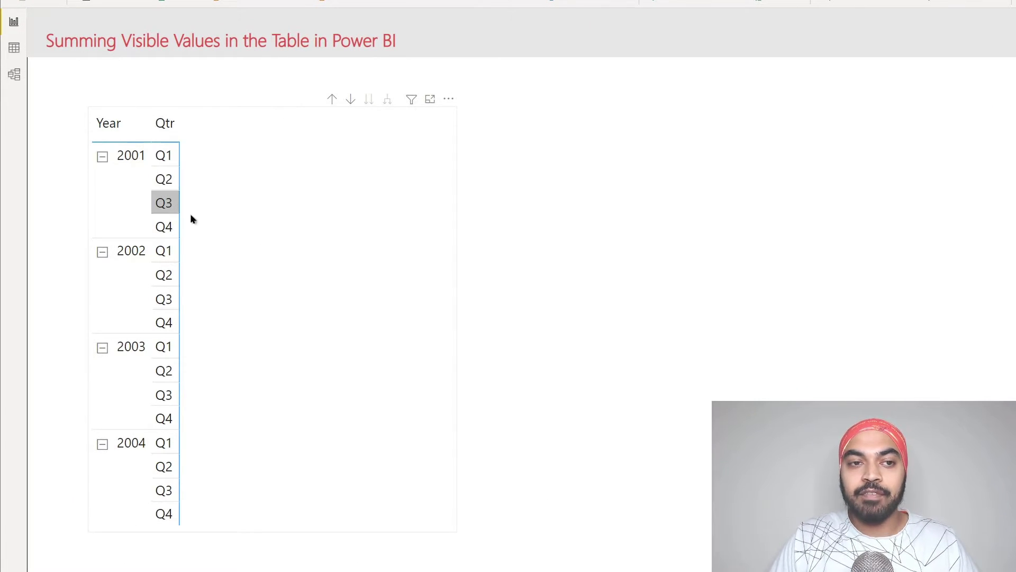
Add the OrderQuantity field from the Sales table to the values of the Year and Qtr matrix
click(350, 353)
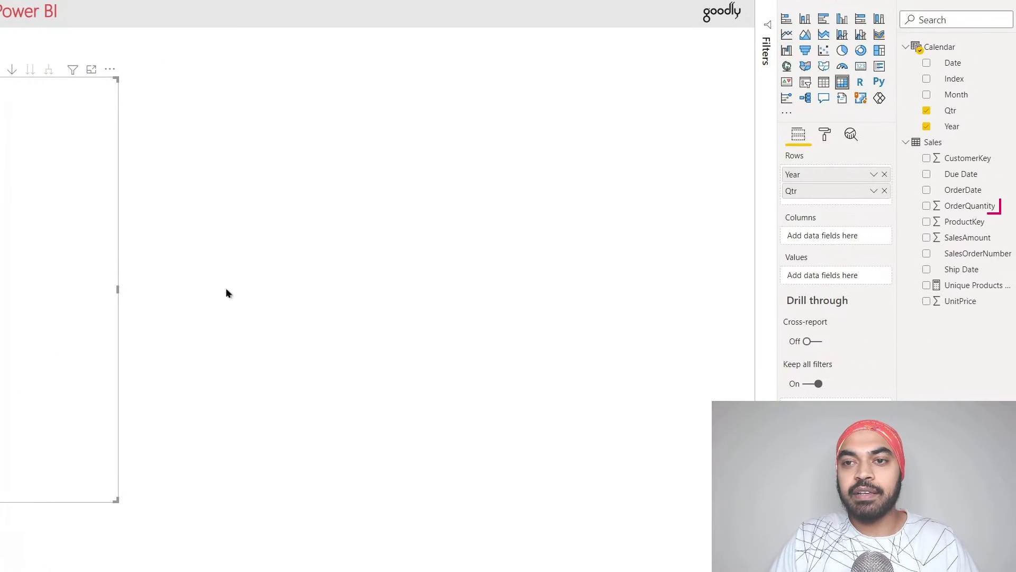
drag(962, 211, 64, 212)
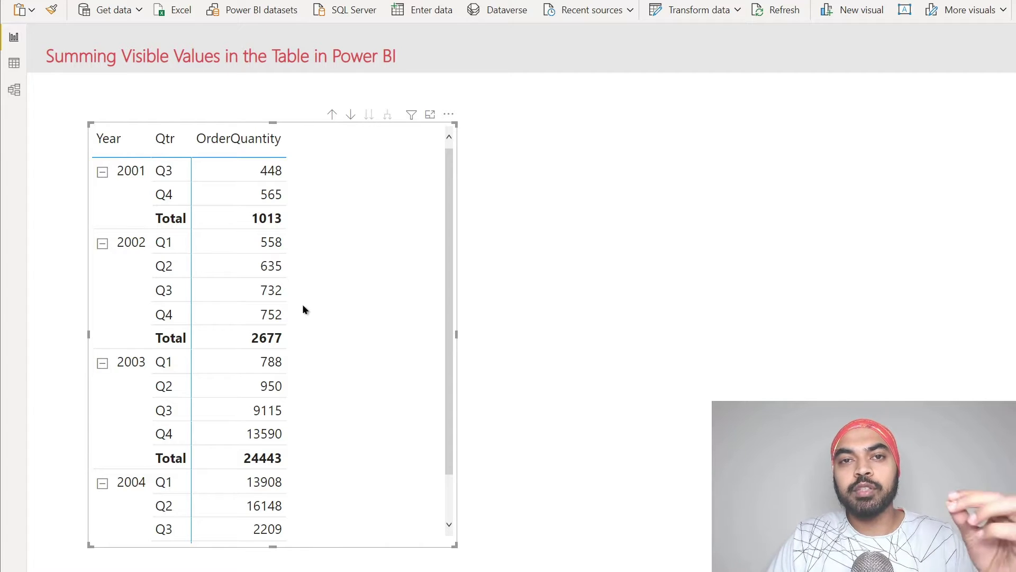
click(279, 245)
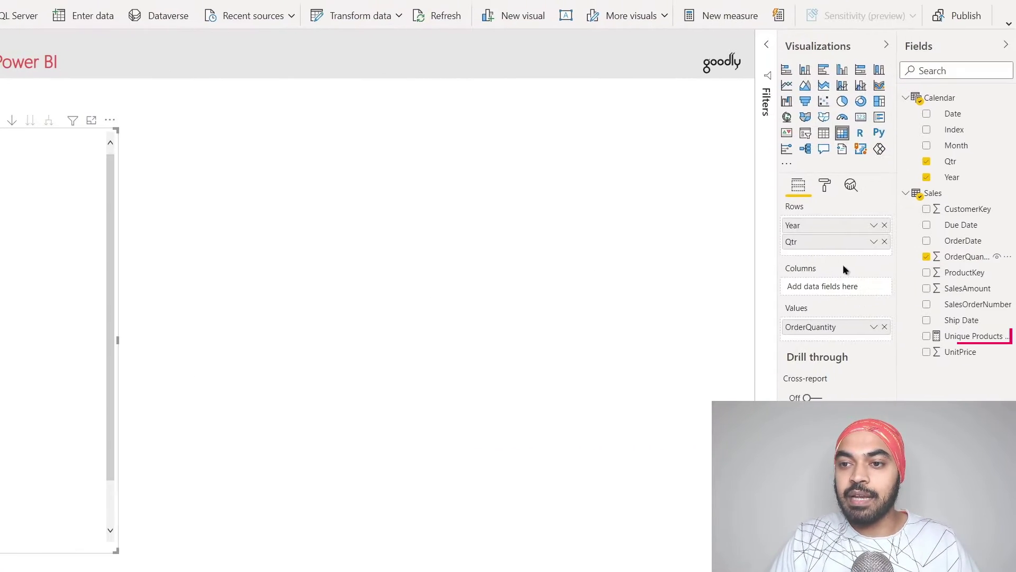
Open the formula of the Unique Products Sold measure and add the measure to the matrix as a second value column
click(959, 333)
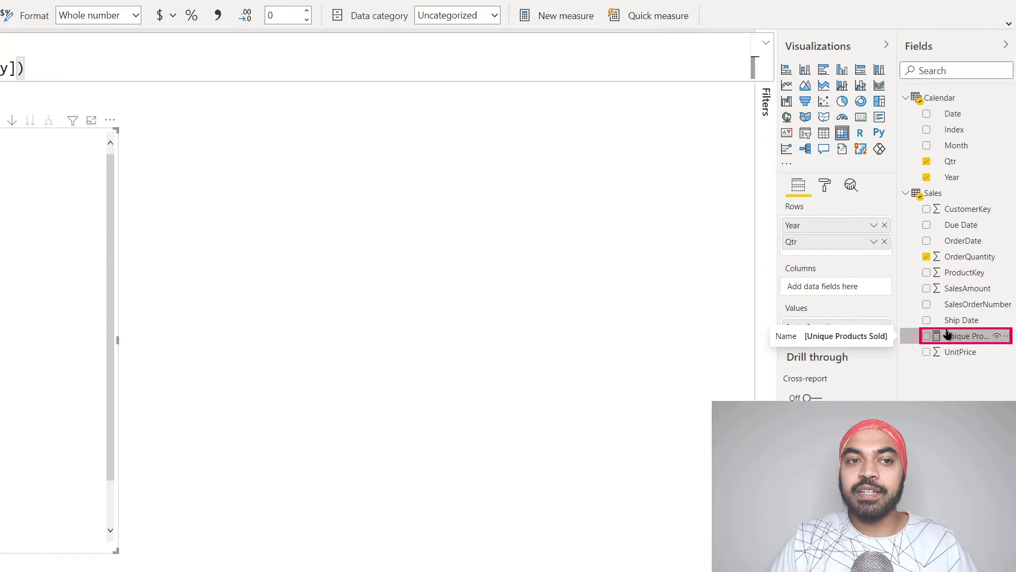
click(54, 46)
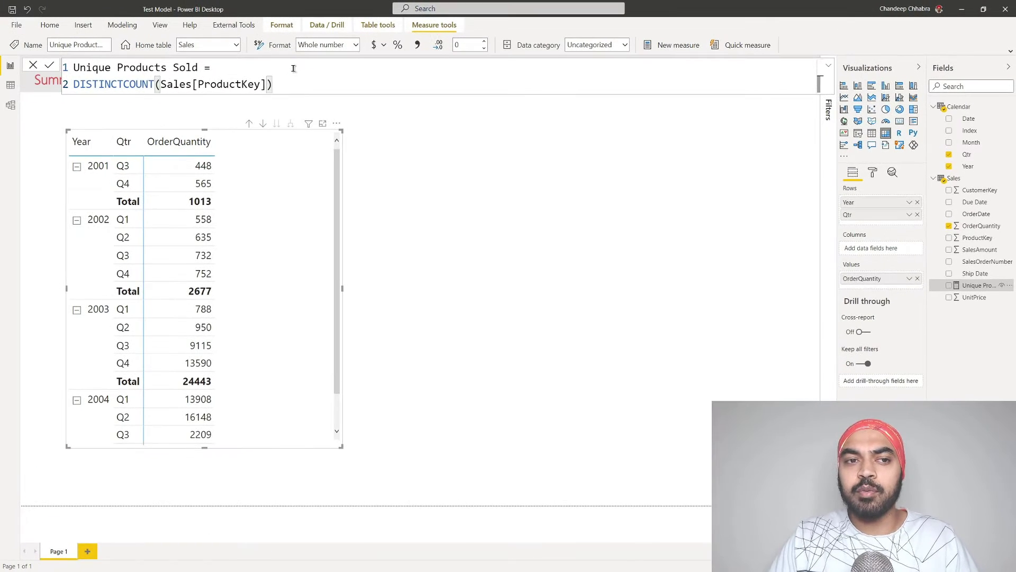
scroll(294, 68, up, 1)
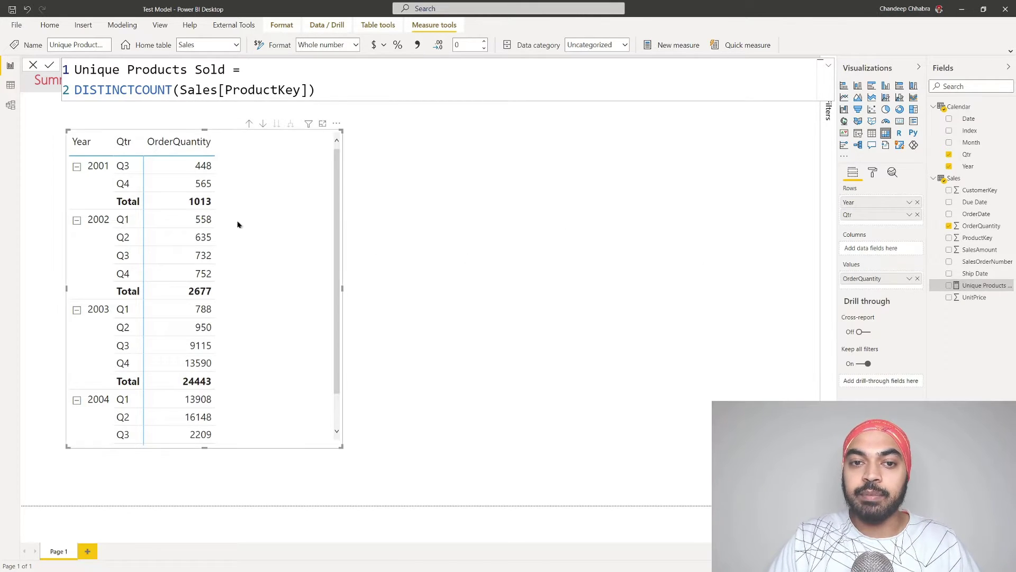
drag(990, 286, 289, 219)
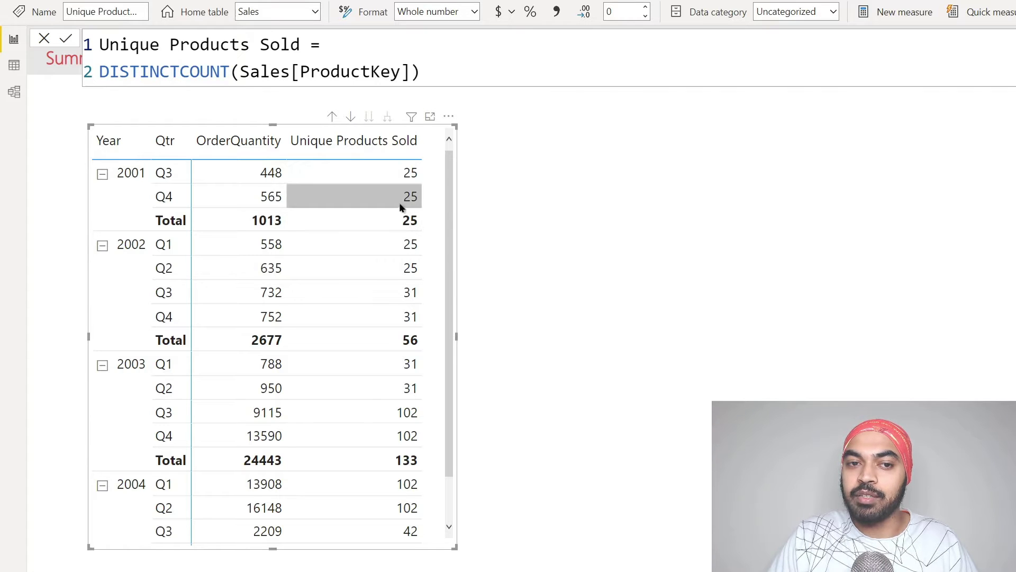
click(562, 281)
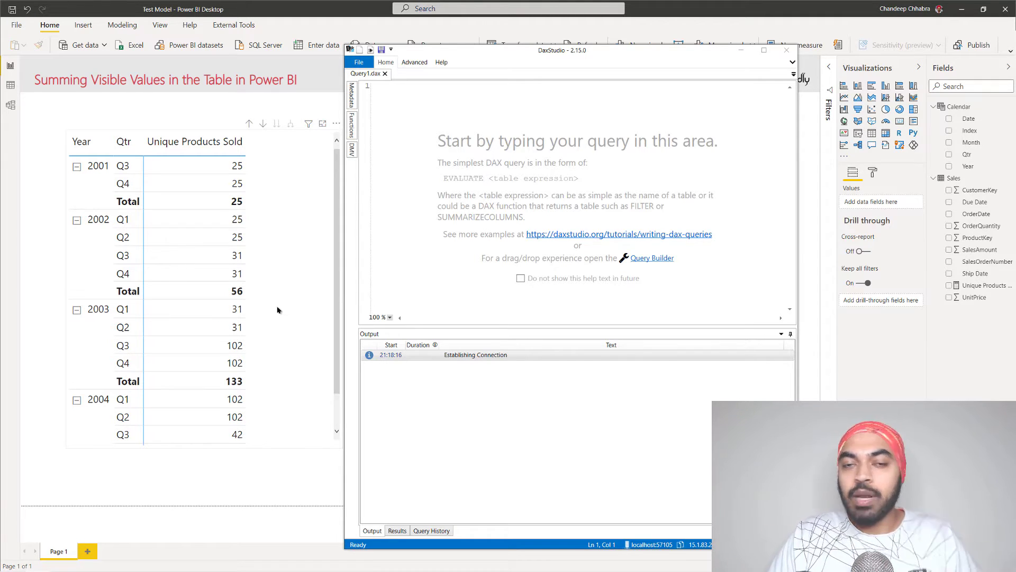
Switch to DAX Studio and begin the blank query with the EVALUATE keyword on its own line
click(437, 169)
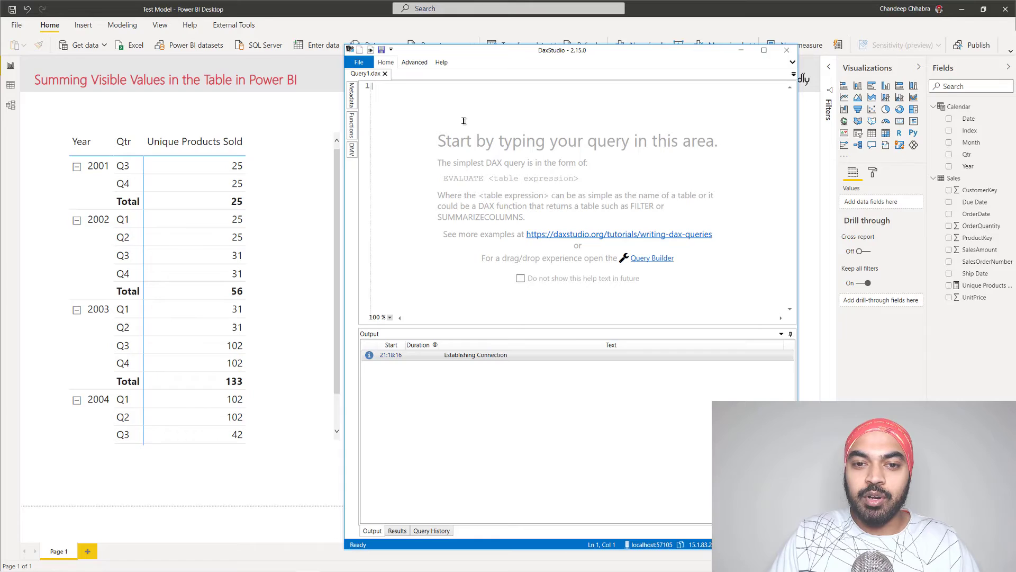
right_click(493, 116)
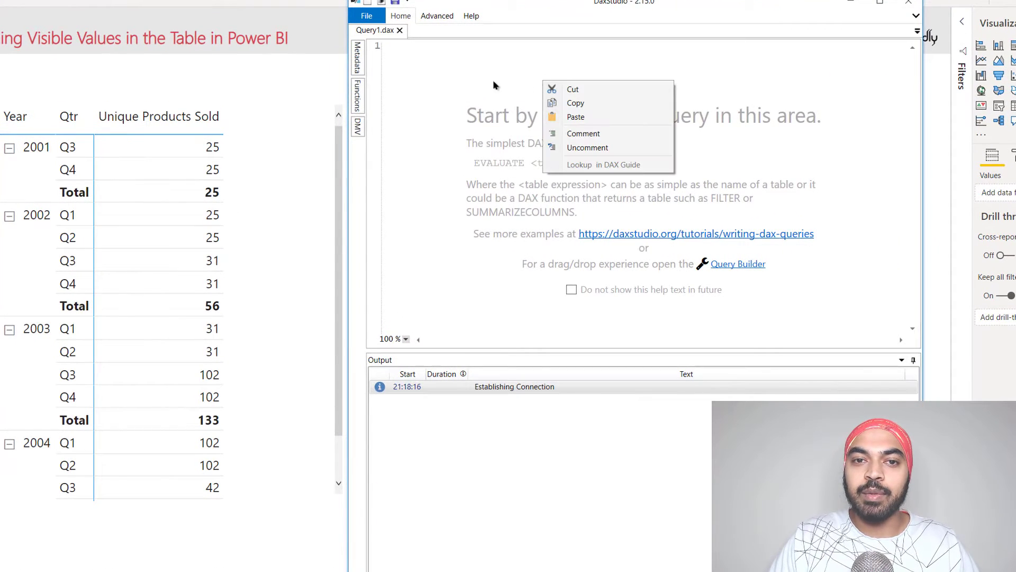
click(493, 82)
scroll(491, 82, up, 5)
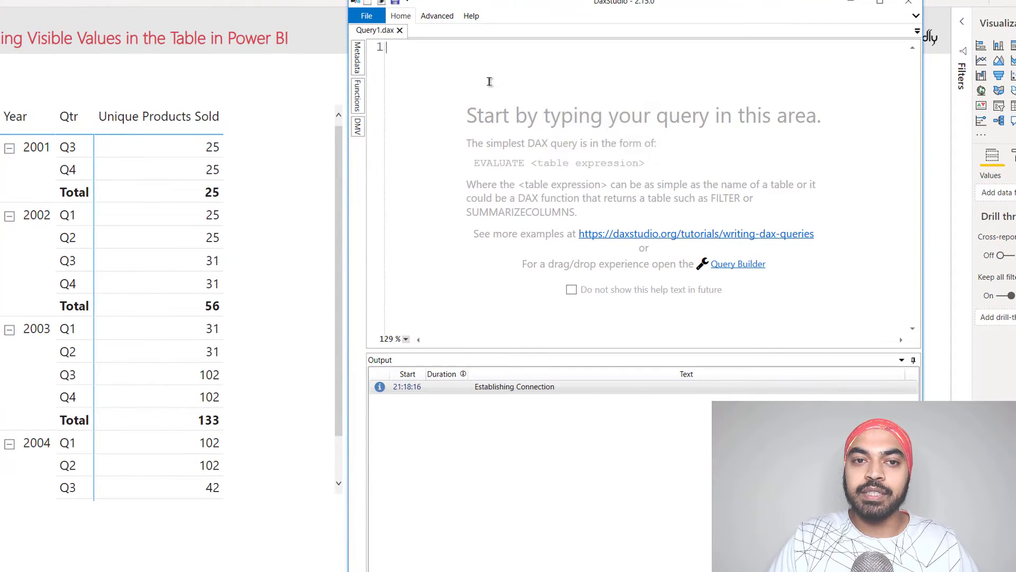
text(eva)
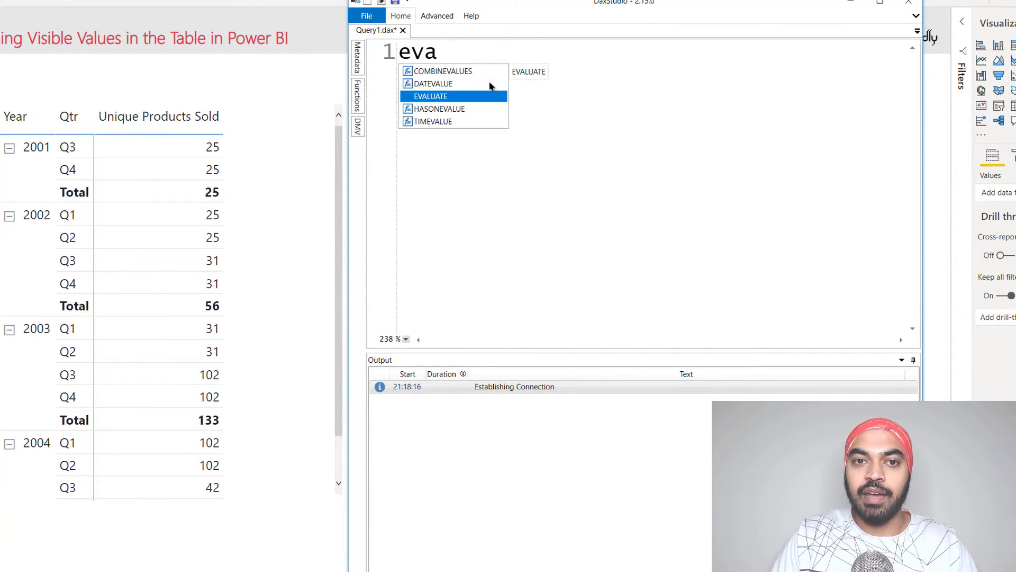
key(Tab)
key(Return)
Start a SUMMARIZE function under EVALUATE with the Sales table as its first argument
text(summ)
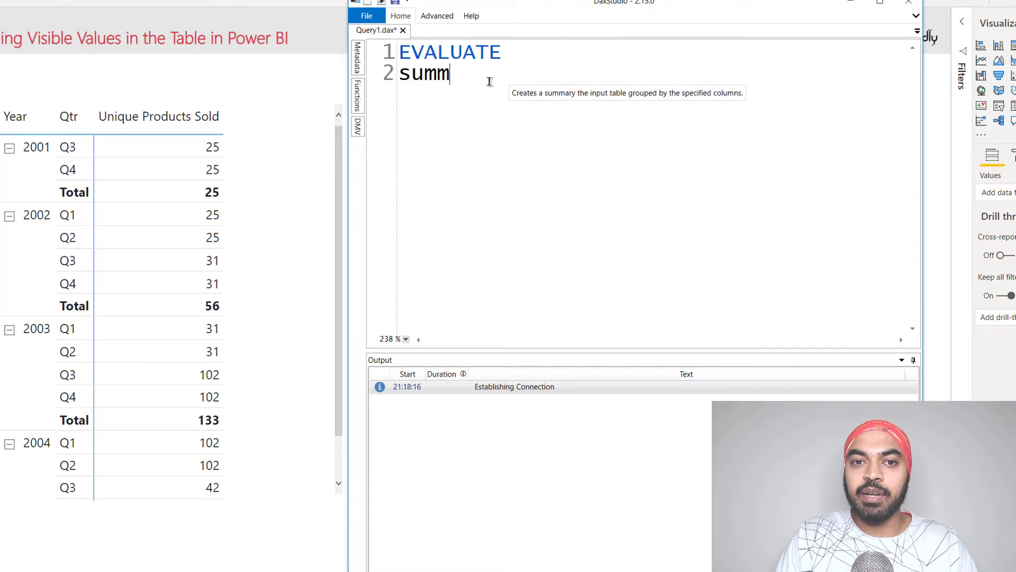
key(Tab)
text(()
key(Return)
text(sales)
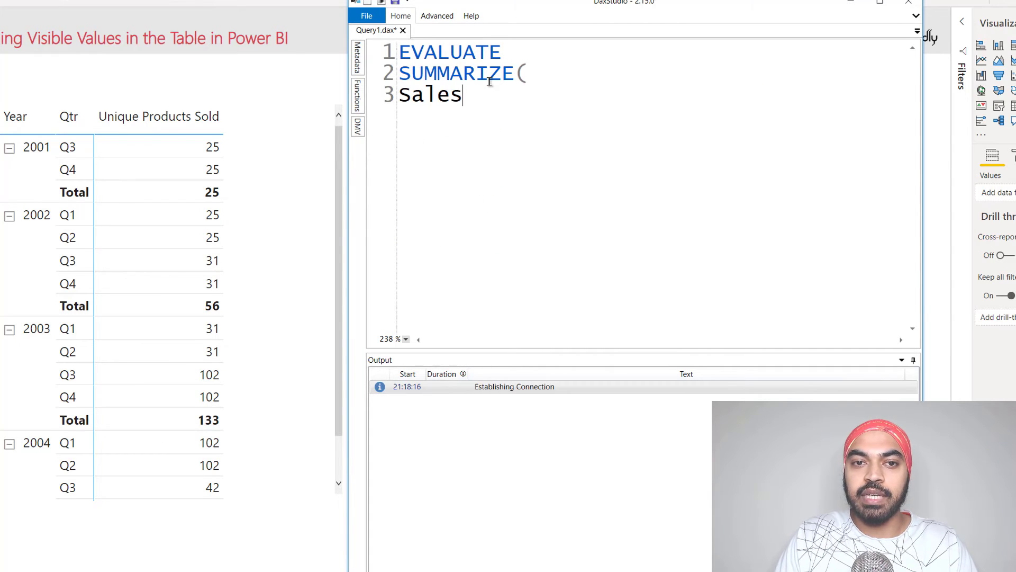
key(Return)
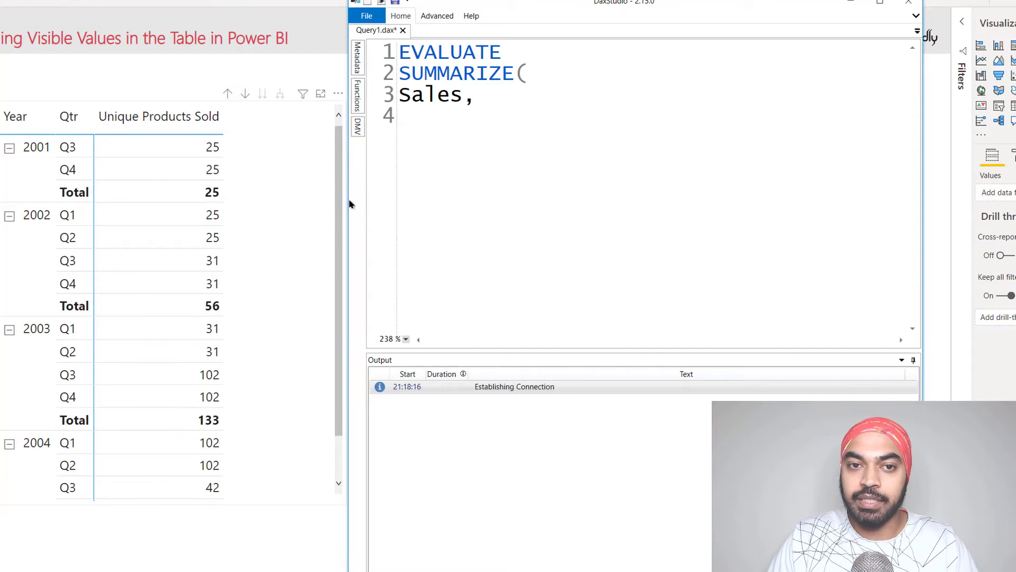
Group the SUMMARIZE by 'Calendar'[Year] and 'Calendar'[Qtr], and close the function
text(cal)
double_click(504, 184)
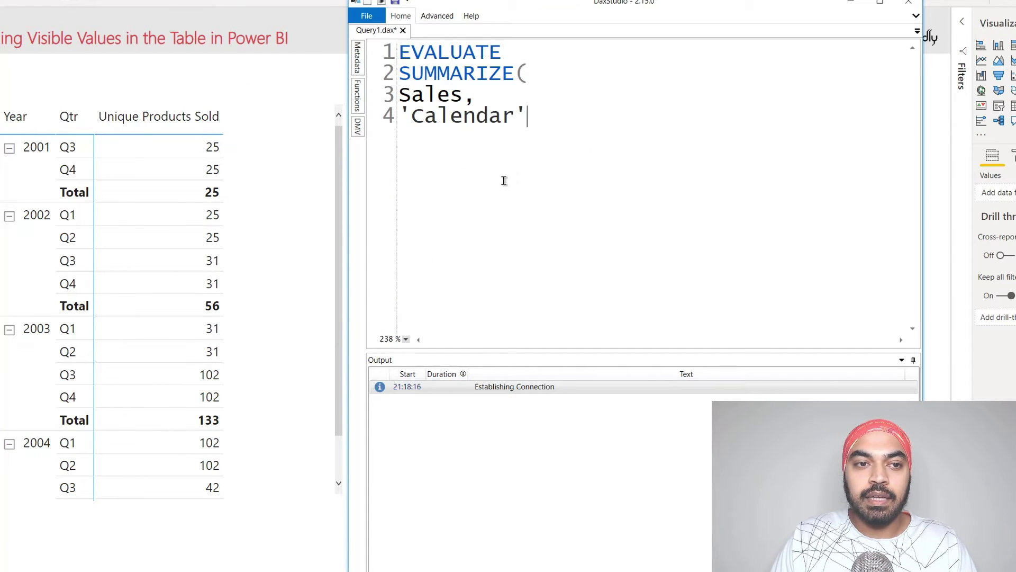
text([Year],)
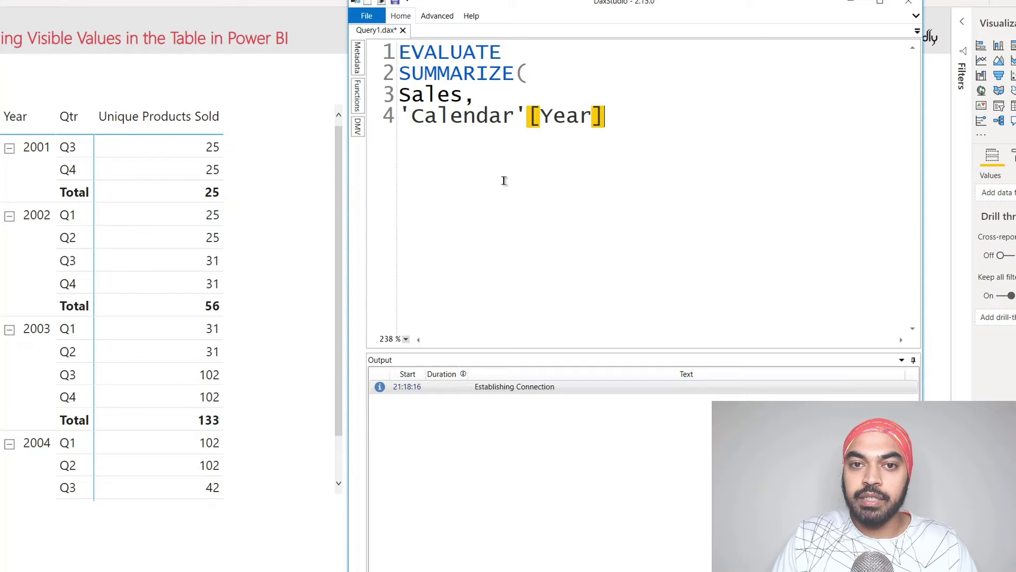
text(cal)
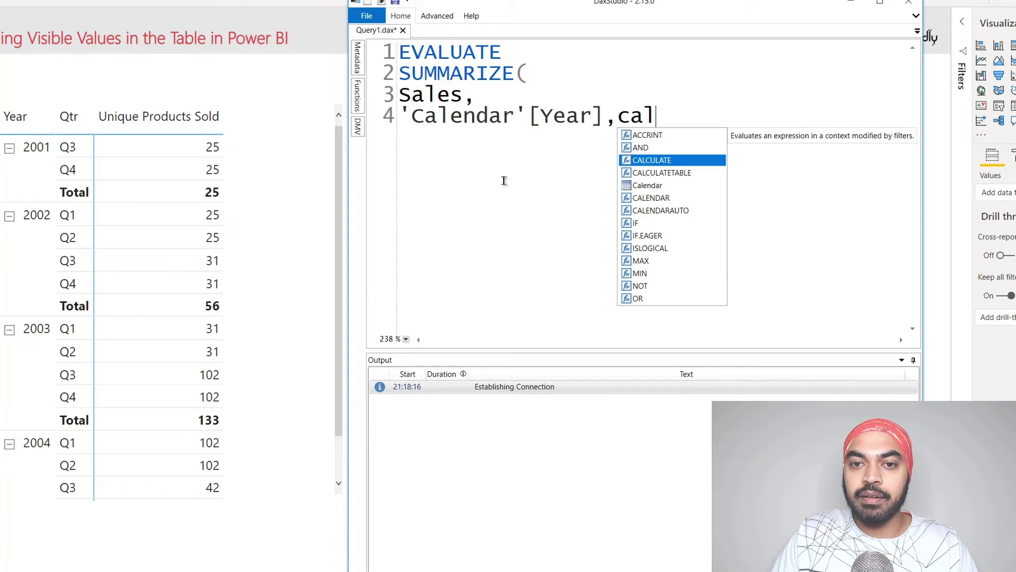
key(Tab)
text([Q)
key(Tab)
key(Return)
text())
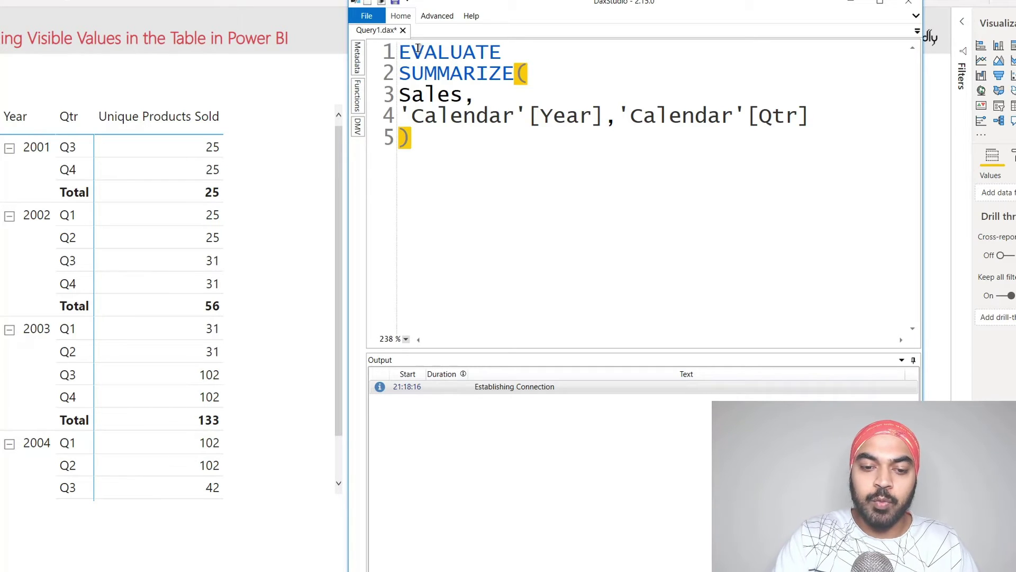
Format the SUMMARIZE query and run it to list the year and quarter combinations
key(F6)
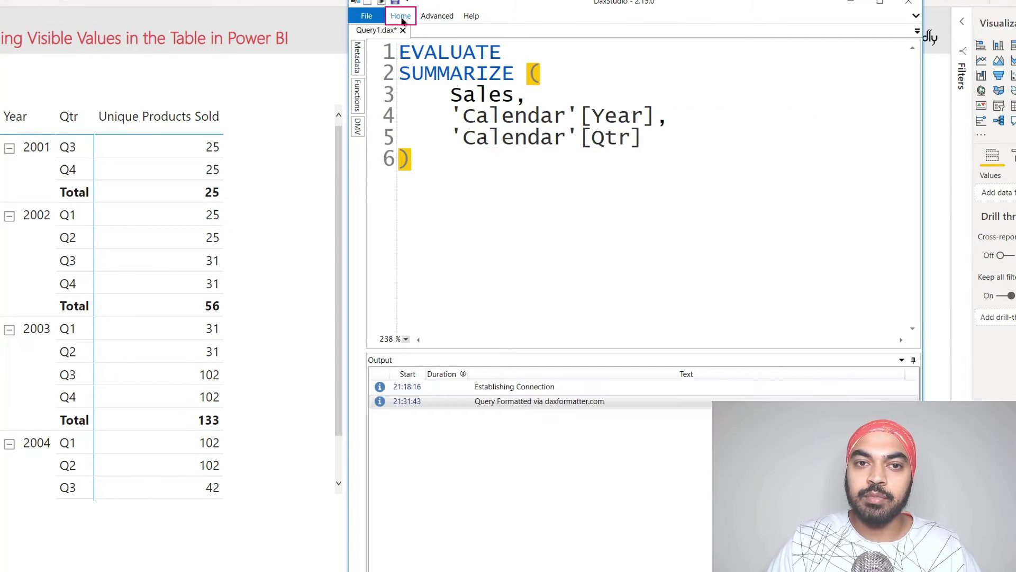
click(399, 16)
click(366, 40)
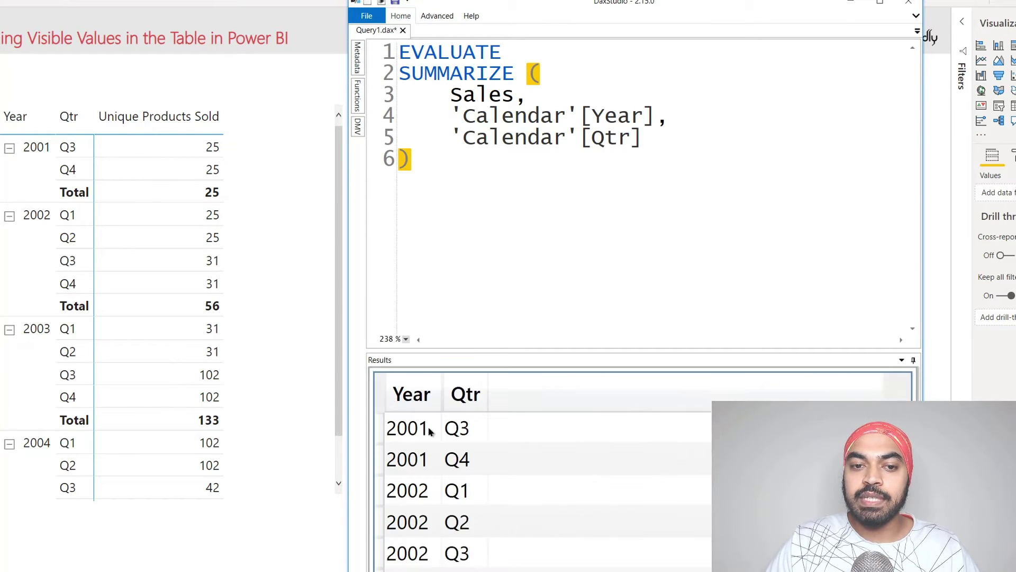
ctrl+scroll(427, 427, up, 5)
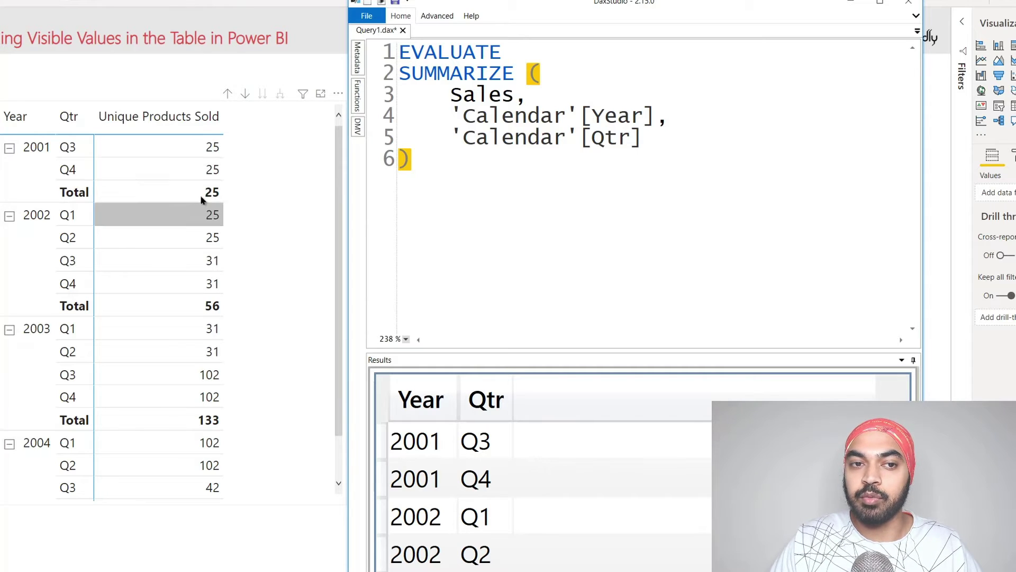
Insert an opening ADDCOLUMNS( on its own line before SUMMARIZE so the summary table becomes its first argument
click(411, 79)
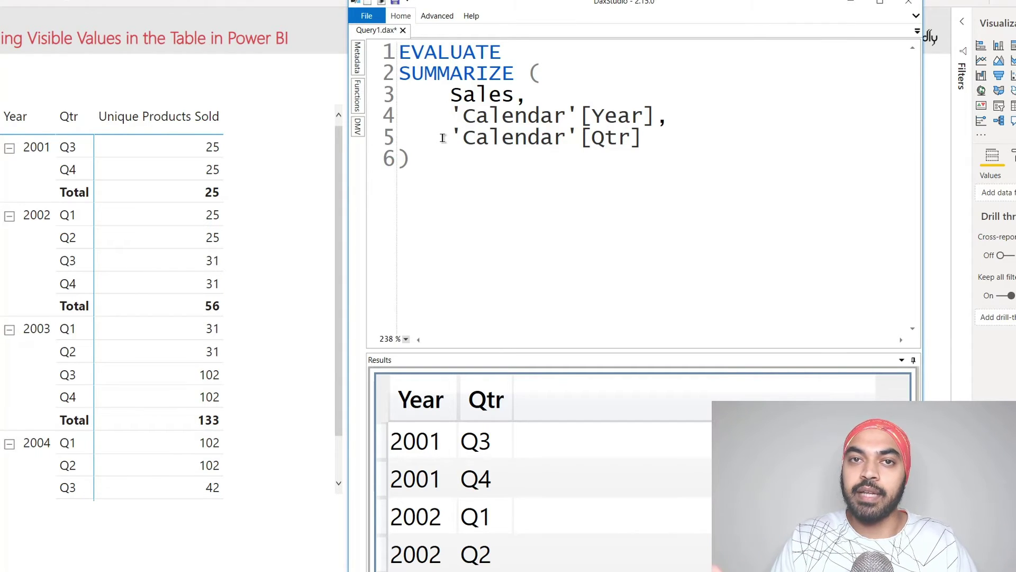
text(Add)
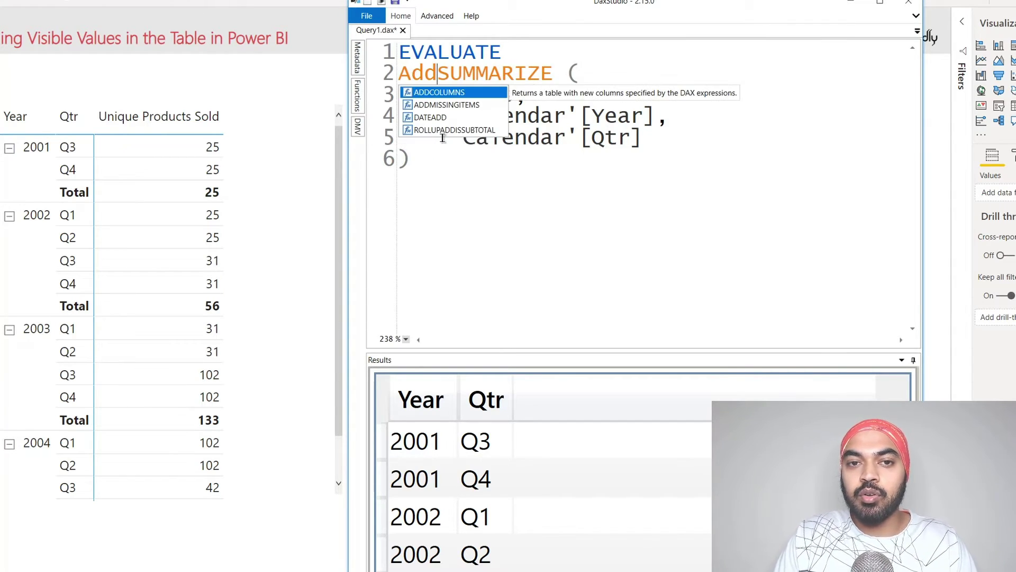
key(Tab)
key(Return)
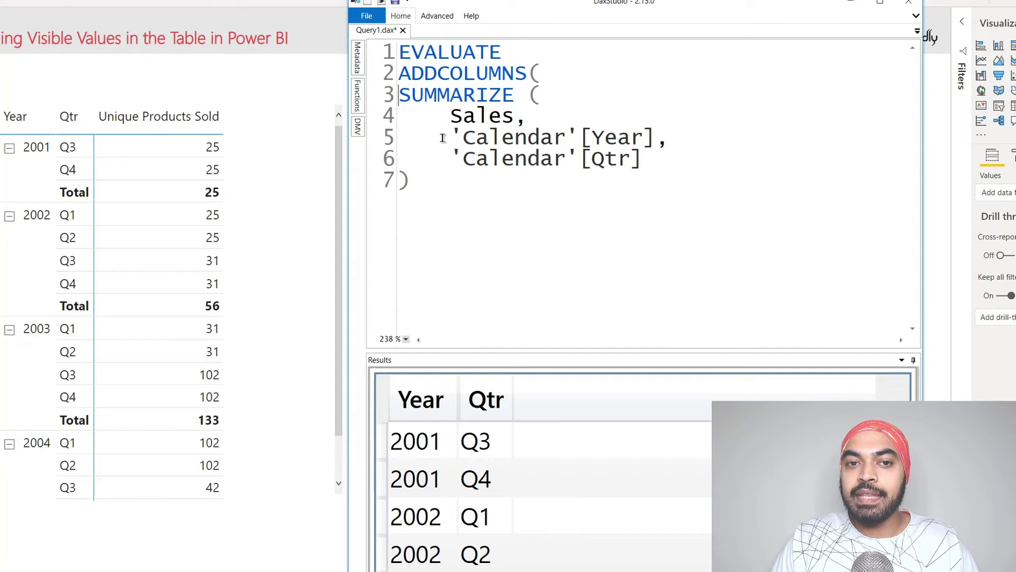
Add "Unique Products" as the new column's name after the SUMMARIZE table inside ADDCOLUMNS
drag(400, 95, 429, 181)
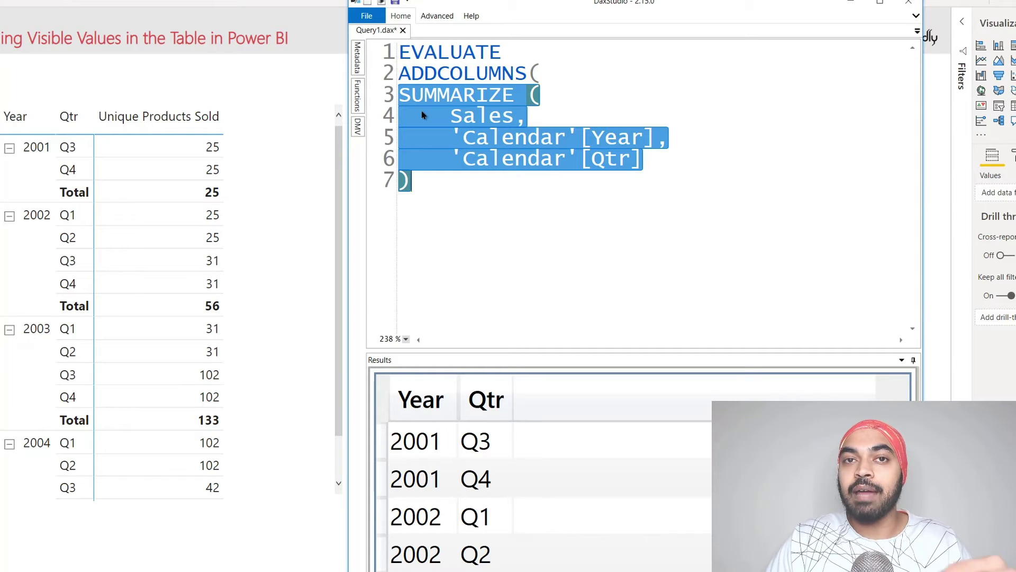
click(434, 187)
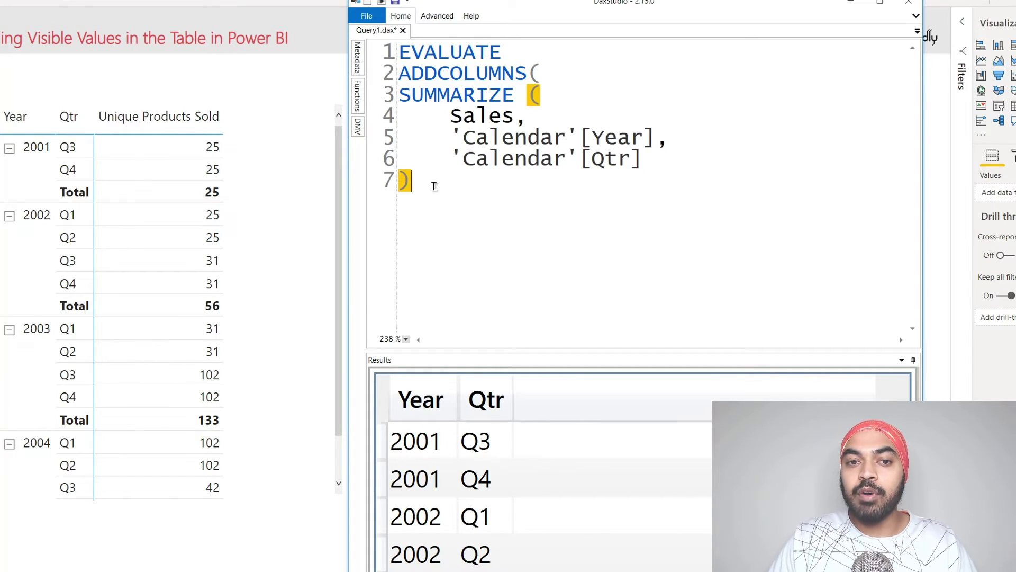
text(,)
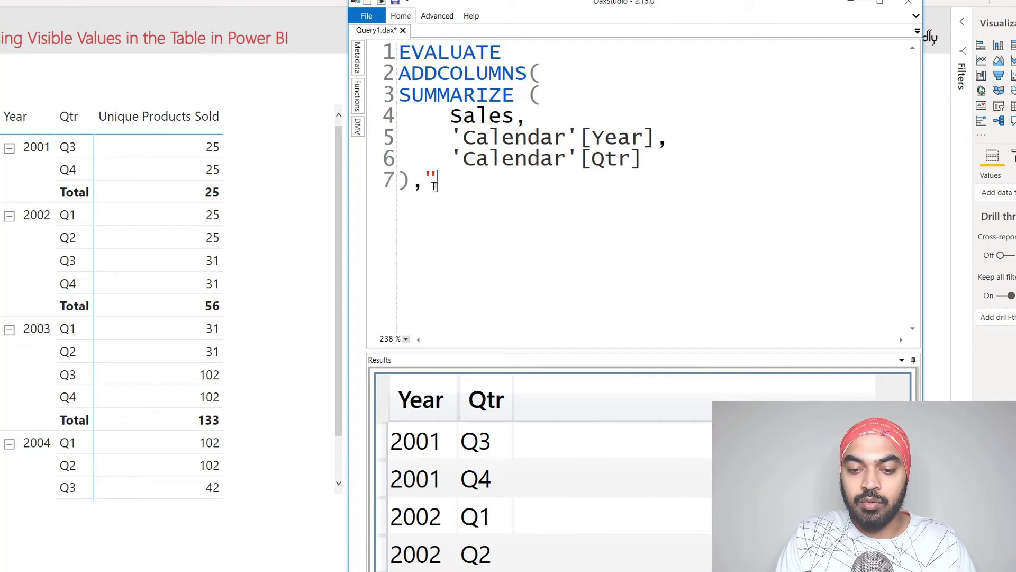
text("Unique Products",)
key(Return)
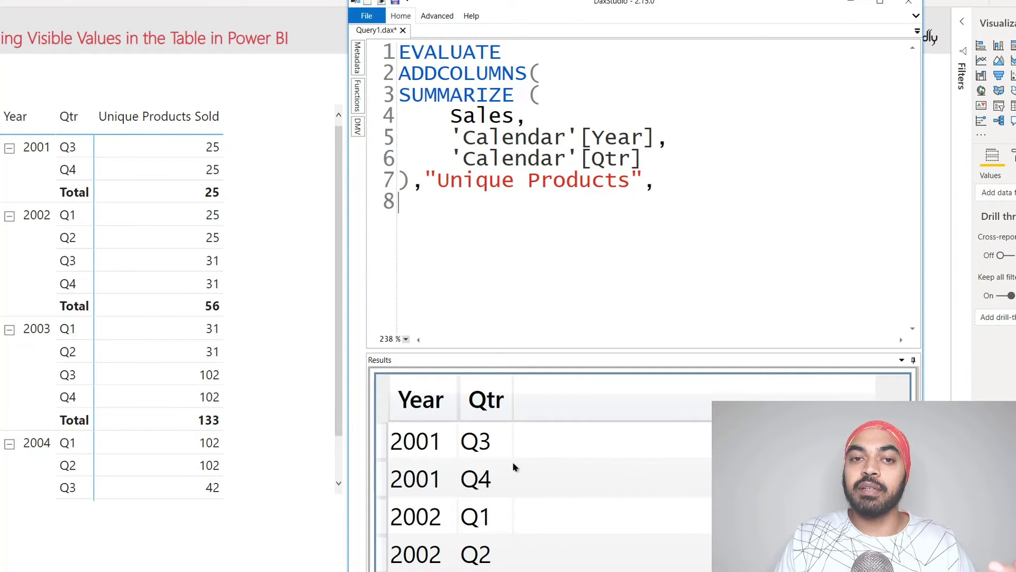
Define the "Unique Products" column expression as DISTINCTCOUNT(Sales[ProductKey])
text(dis)
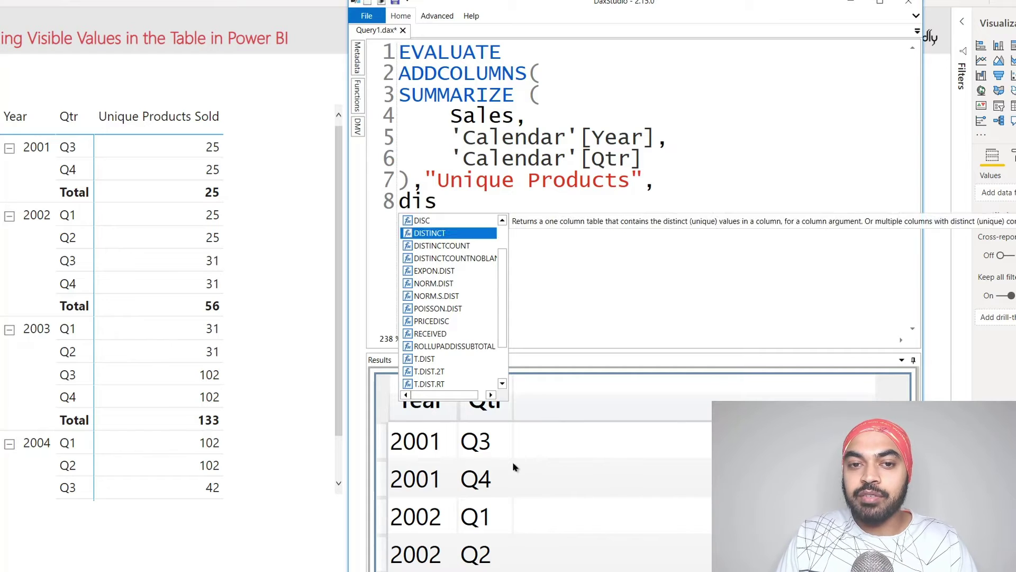
key(Down)
key(Tab)
text((sal)
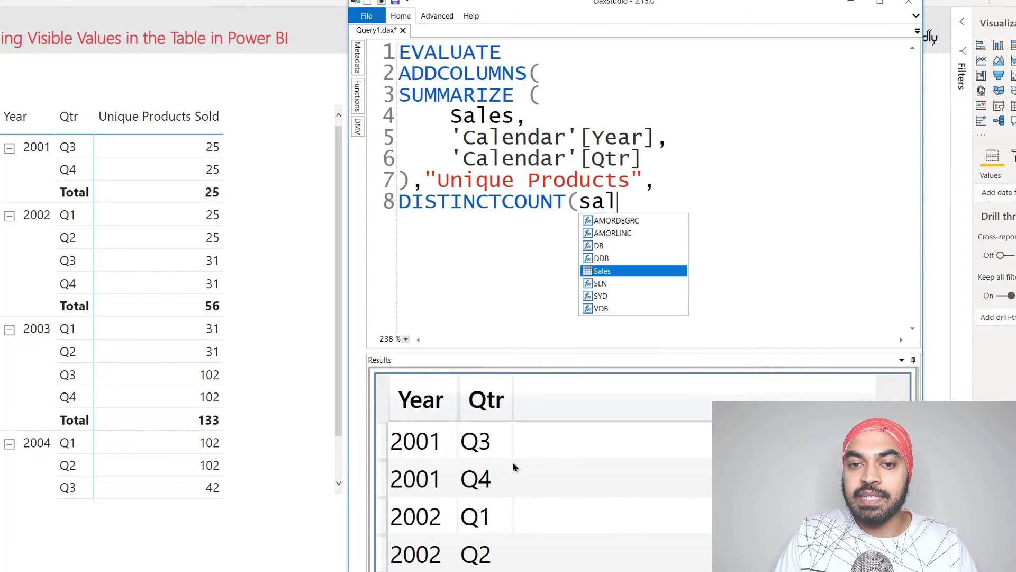
key(Tab)
text([pr)
key(Tab)
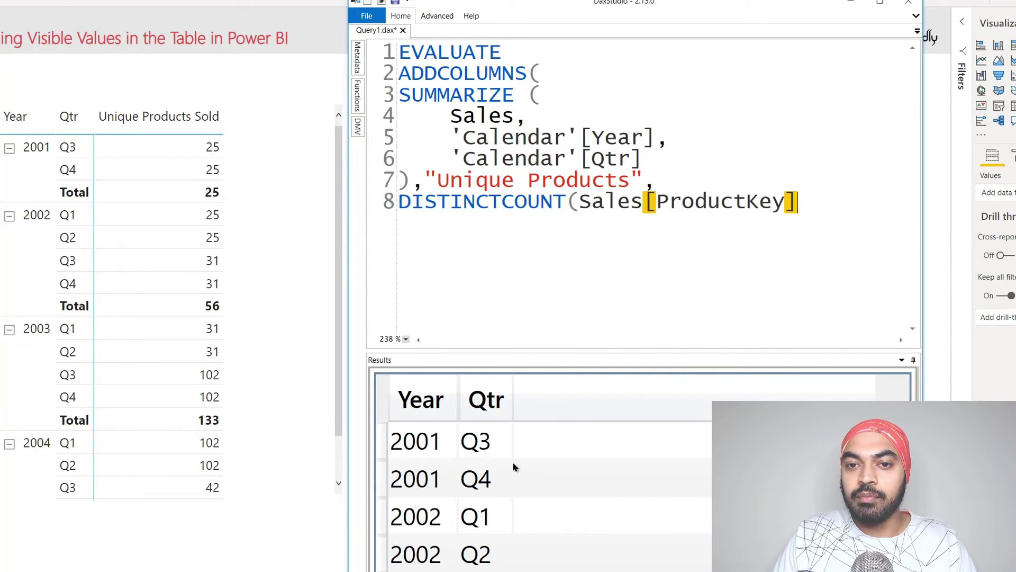
text())
Close the ADDCOLUMNS function on a new line and run the query
key(Return)
text())
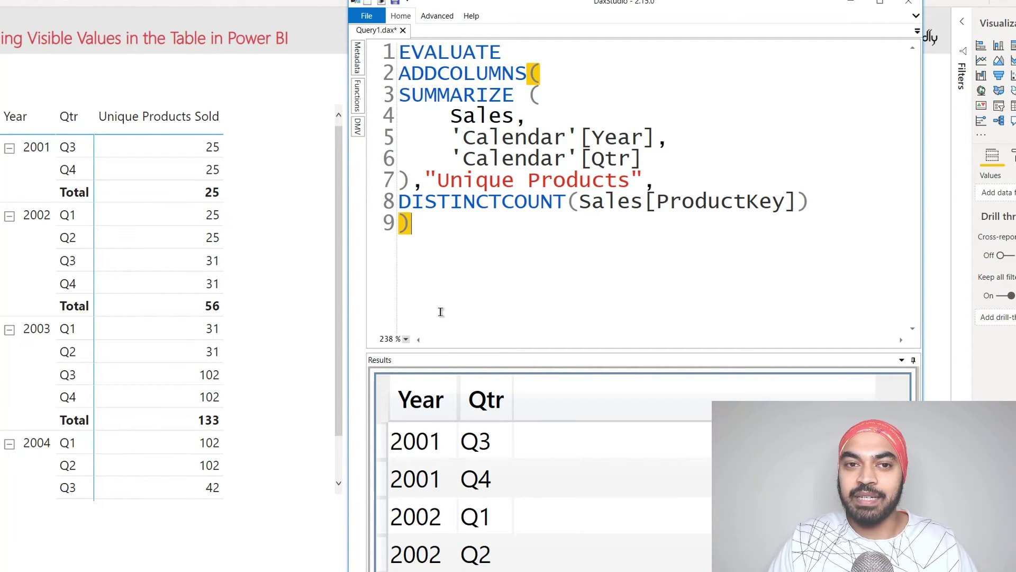
click(405, 17)
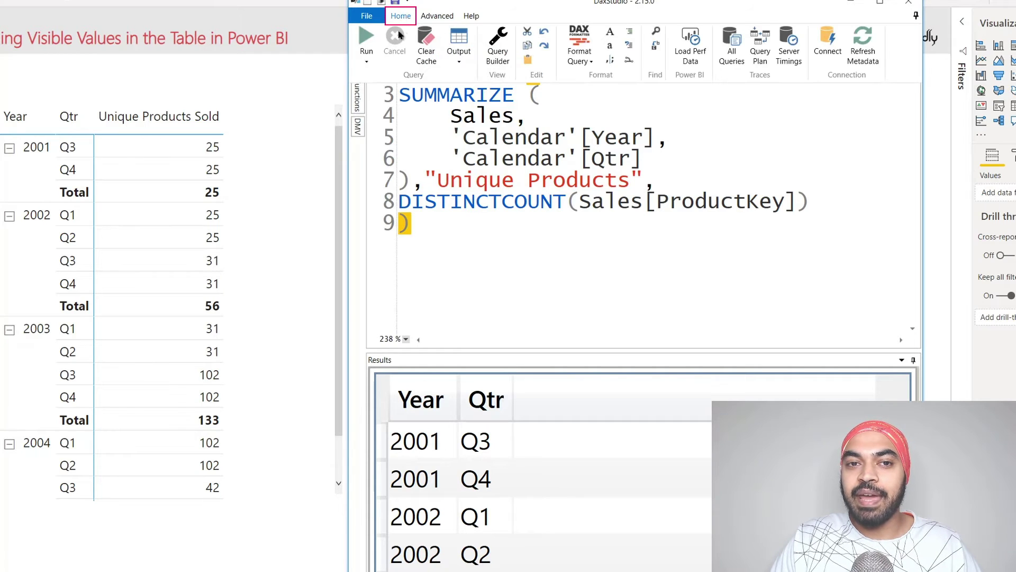
click(364, 39)
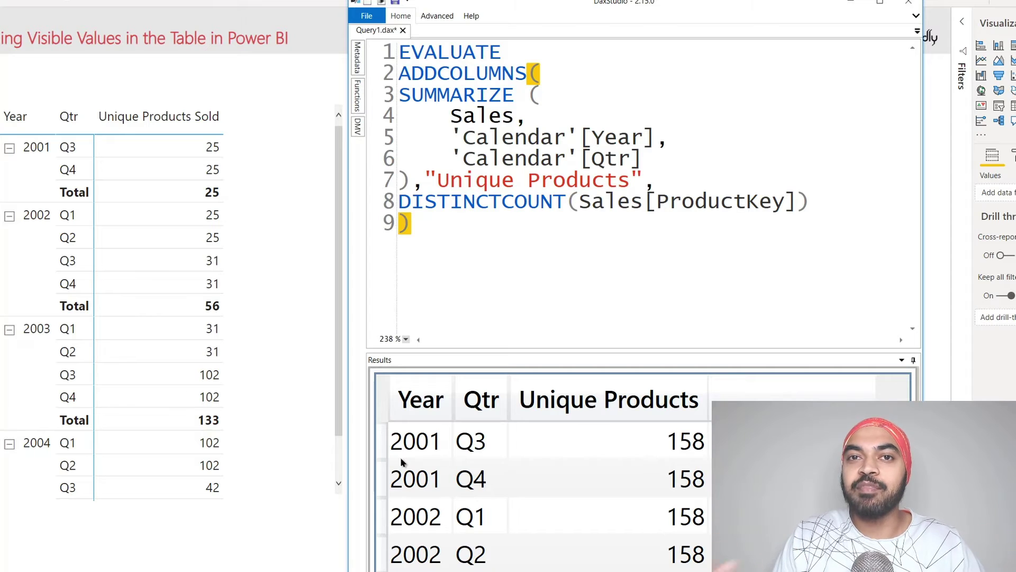
Wrap the DISTINCTCOUNT expression of the "Unique Products" column in CALCULATE and add the matching closing parenthesis
click(424, 197)
text(CALCULATE()
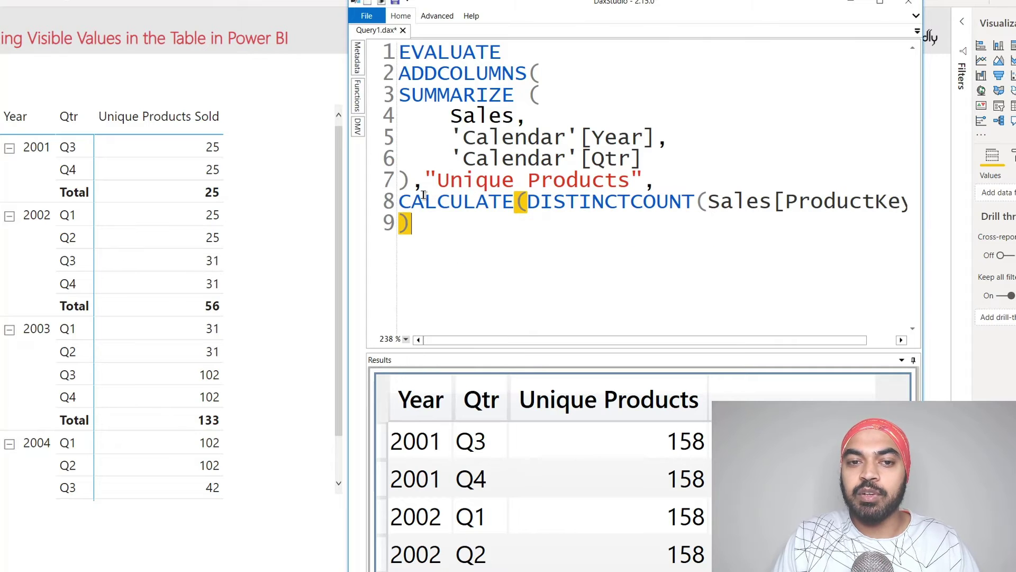
key(ctrl+End)
text())
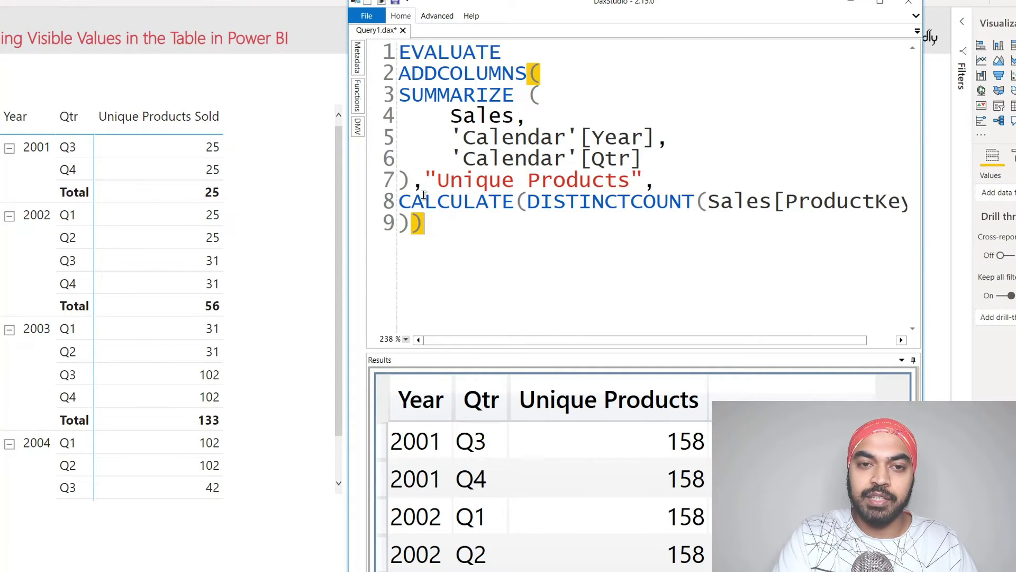
Format the DAX query, reduce the text size so all of it fits, and run it
key(F6)
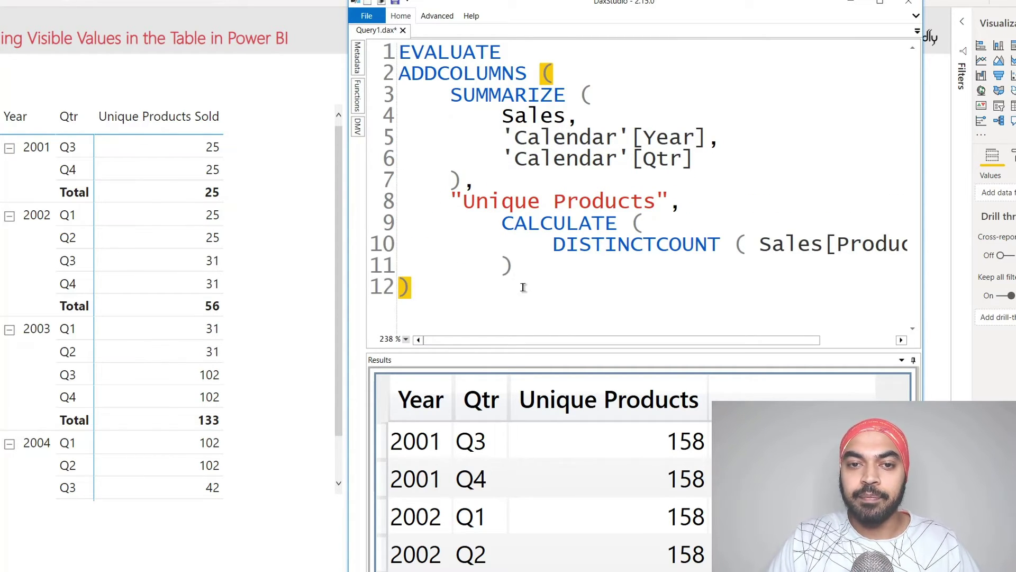
scroll(536, 264, down, 5)
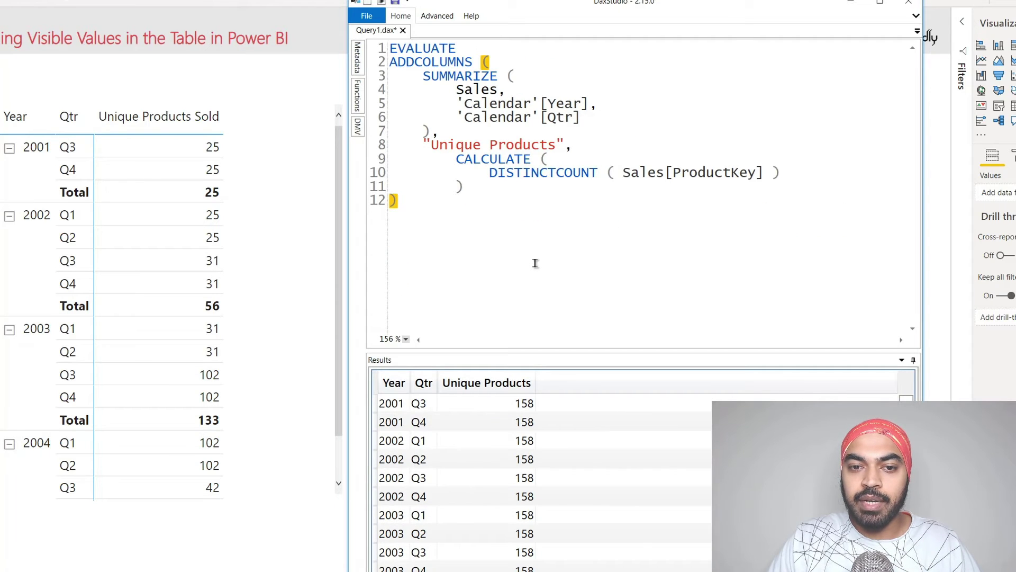
click(401, 22)
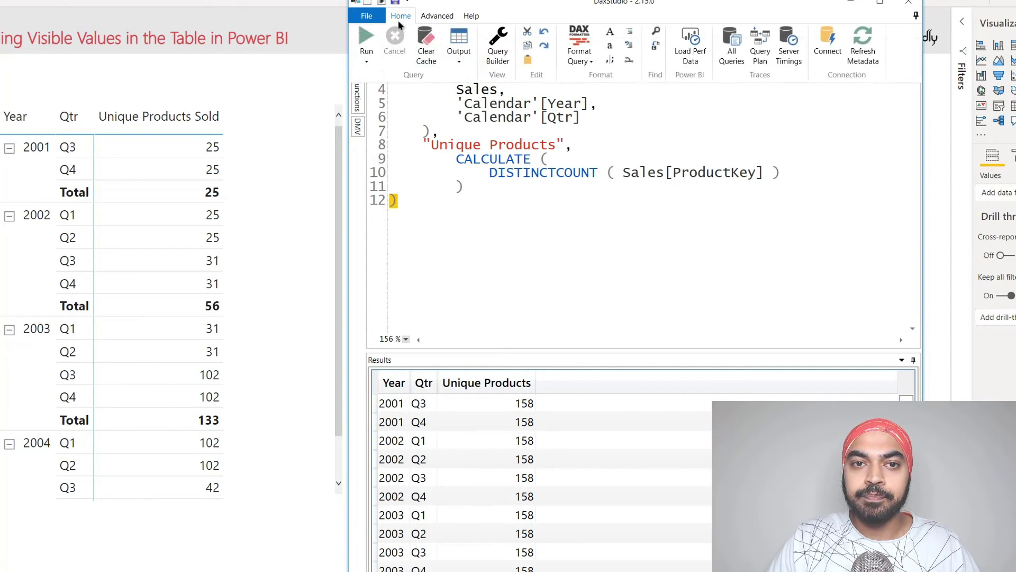
click(366, 38)
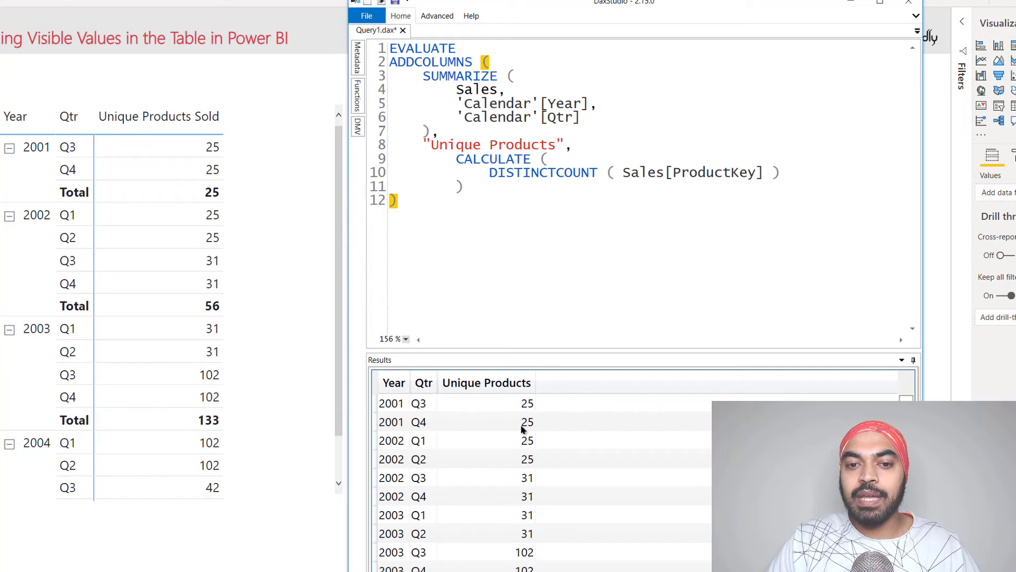
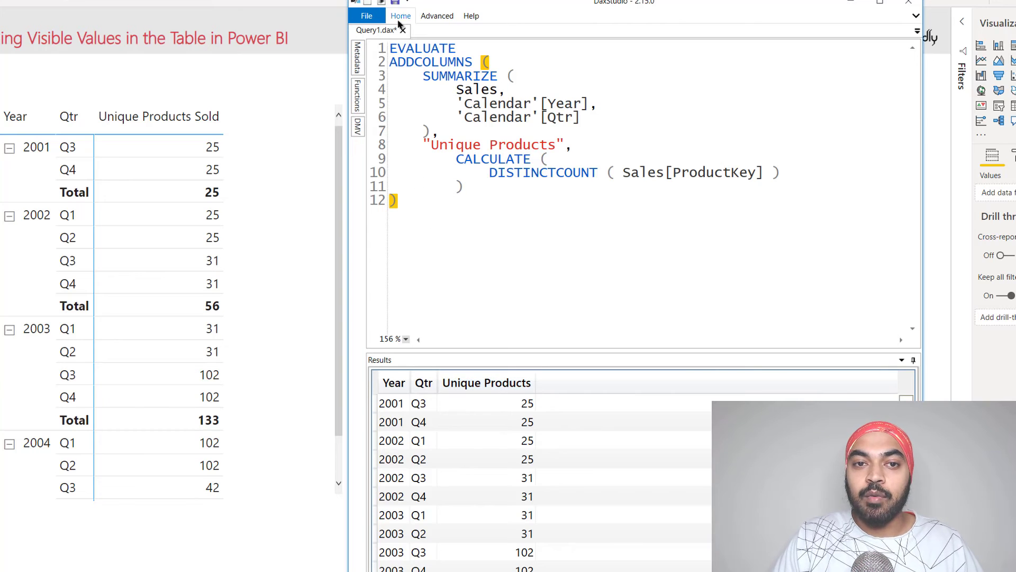
Copy the entire ADDCOLUMNS expression from the query, leaving out the EVALUATE keyword
mouse_move(392, 62)
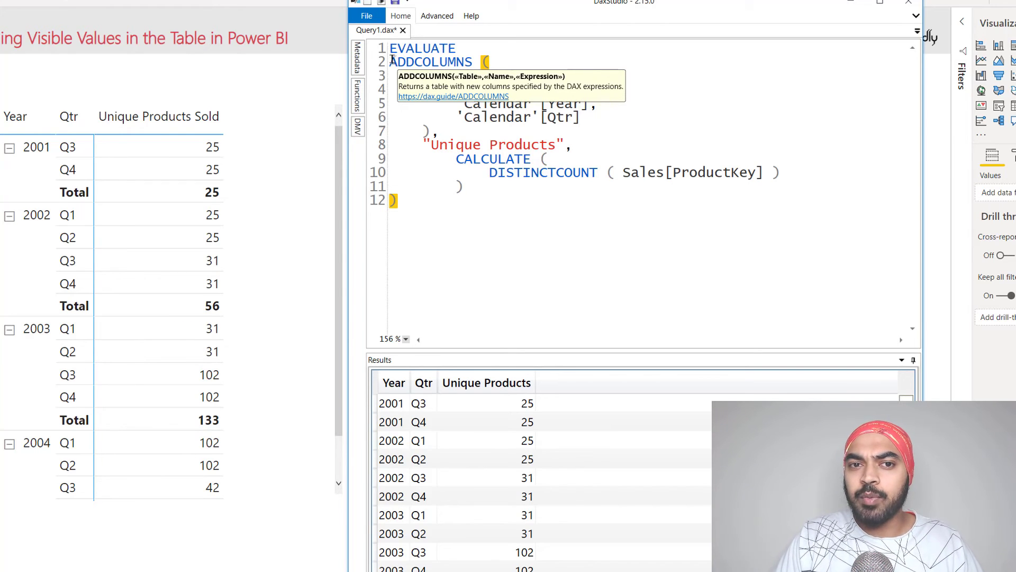
drag(393, 62, 410, 204)
key(ctrl+c)
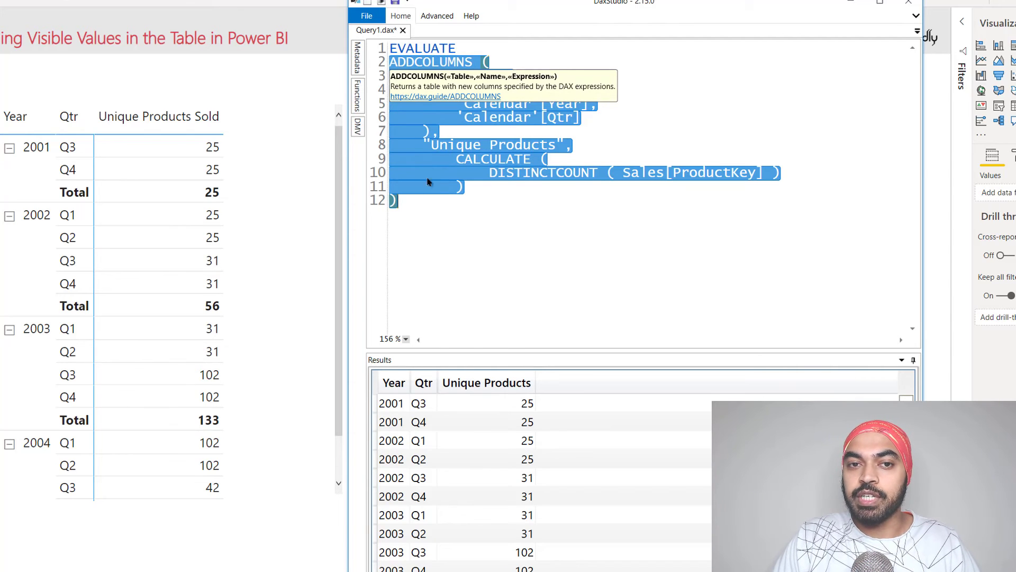
Switch to Power BI Desktop and replace the Unique Products Sold measure's DISTINCTCOUNT formula with the copied ADDCOLUMNS expression
click(220, 73)
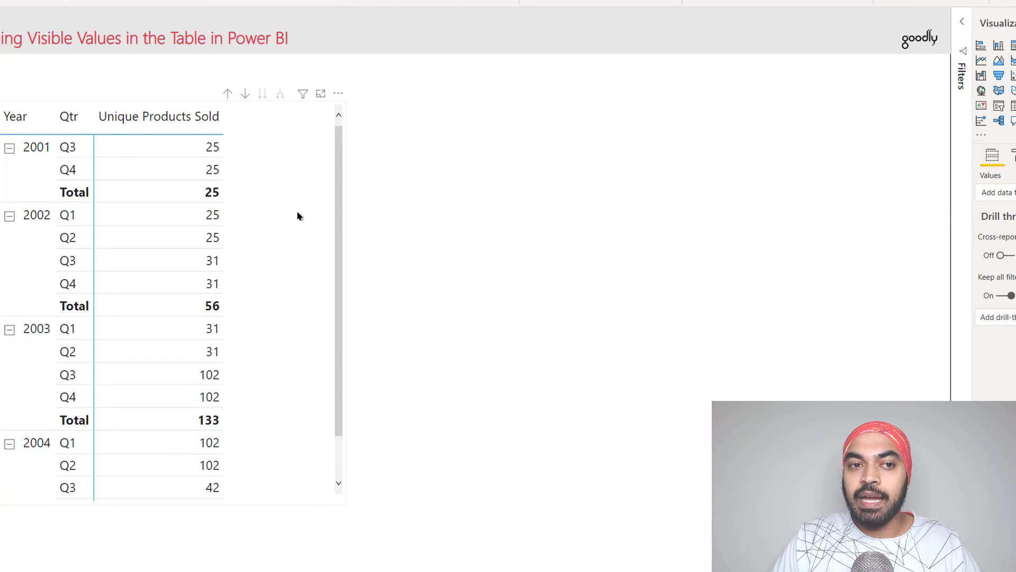
click(980, 286)
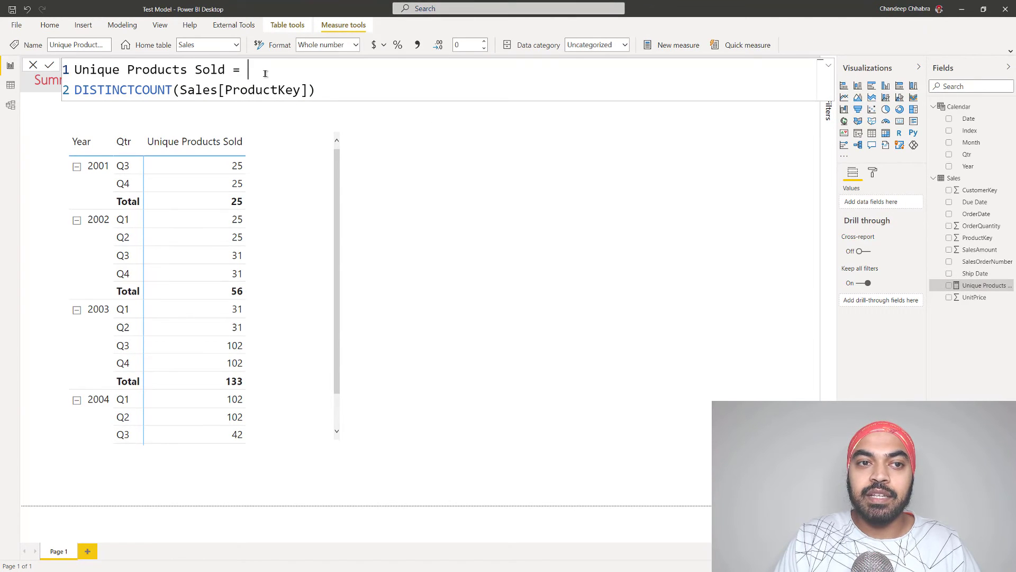
triple_click(109, 88)
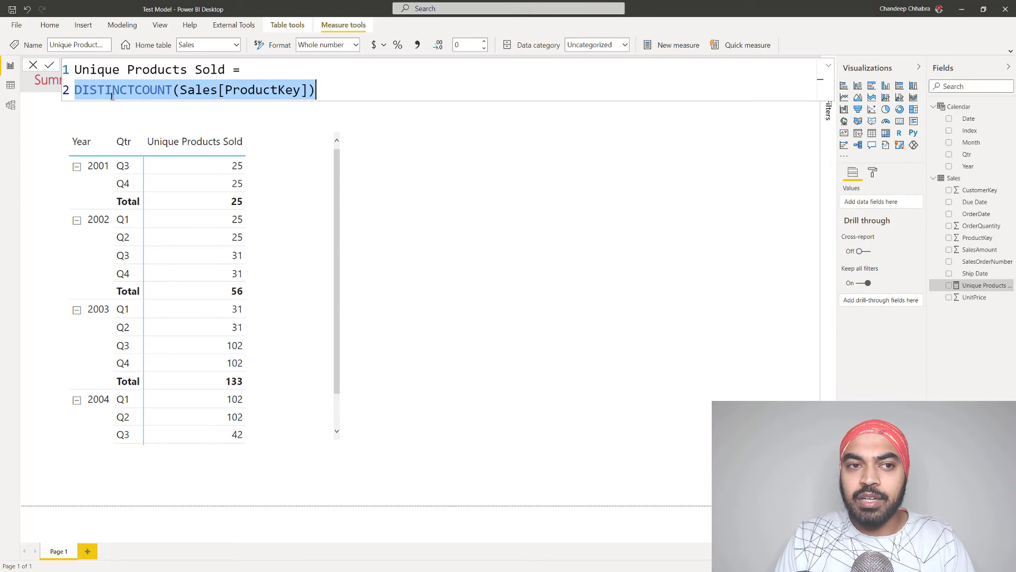
key(ctrl+v)
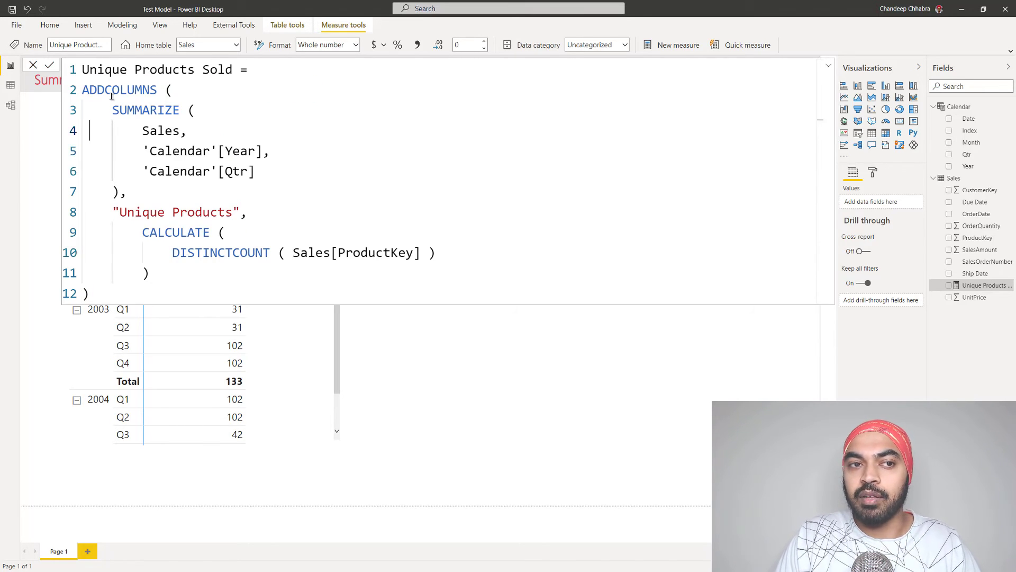
Insert an opening SUMX( on its own line before ADDCOLUMNS so the pasted table becomes its first argument
key(Up)
key(Up)
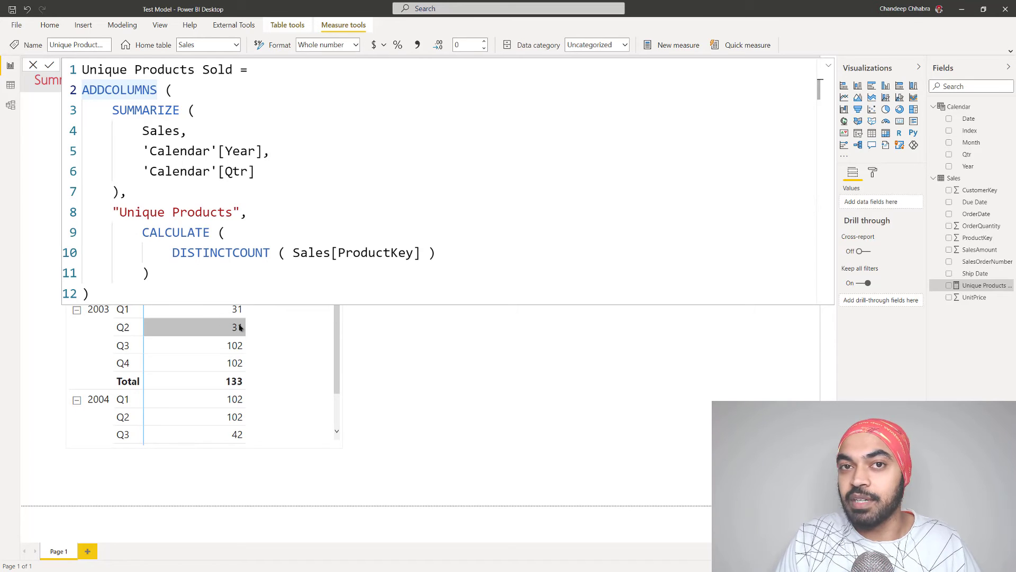
text(su)
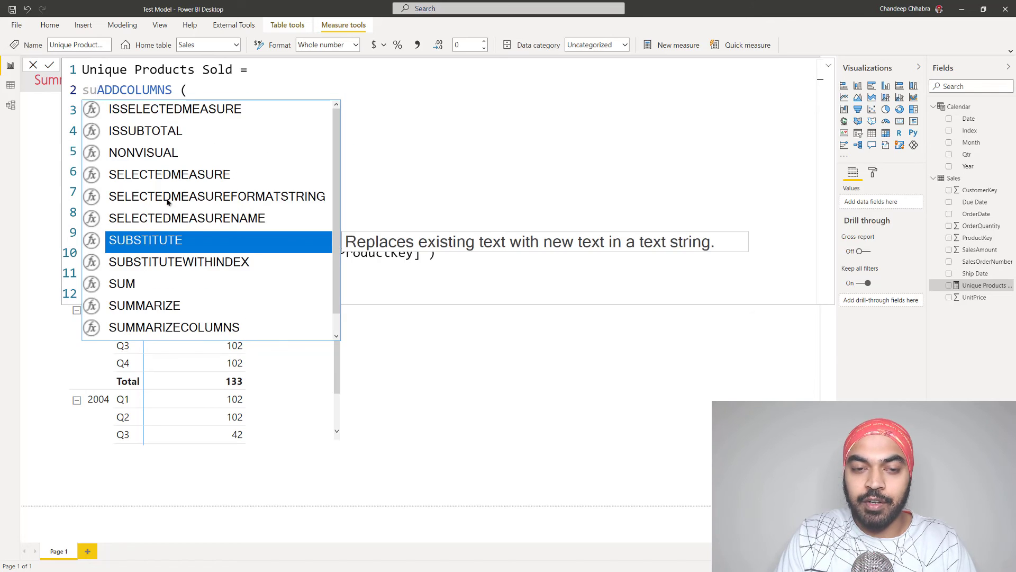
text(mx()
key(shift+Return)
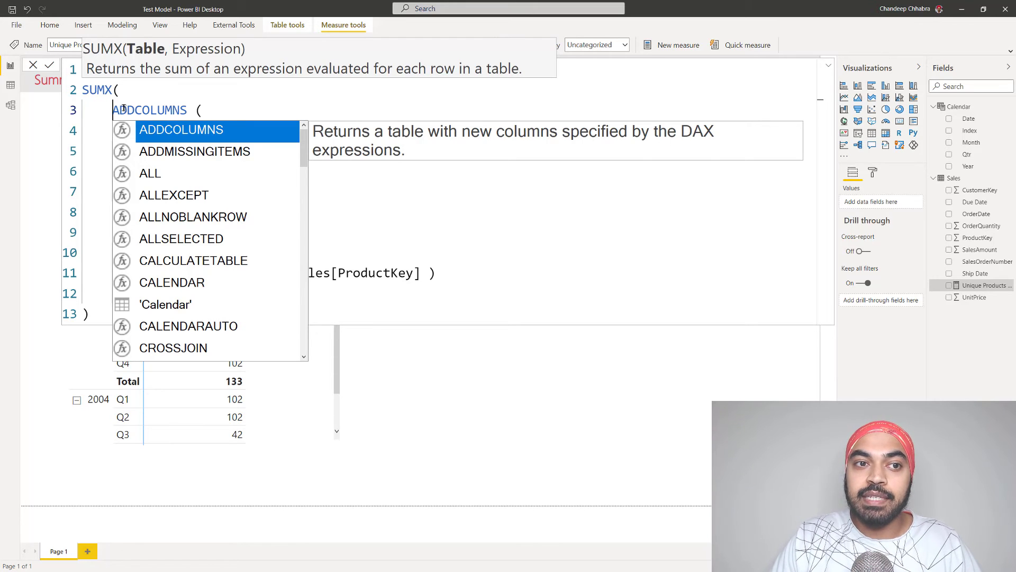
Add [Unique Products] as SUMX's expression on a new line after the ADDCOLUMNS table, and close SUMX below it
click(122, 111)
key(Down)
key(Down)
key(Down)
key(Down)
key(Down)
key(Down)
key(Down)
key(Down)
key(Down)
key(Down)
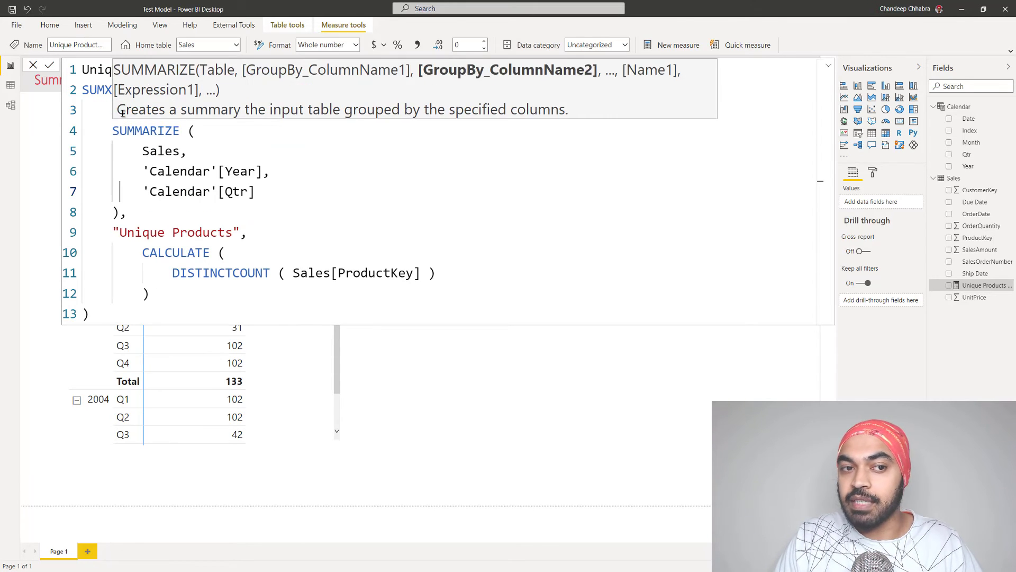
text(,)
key(Return)
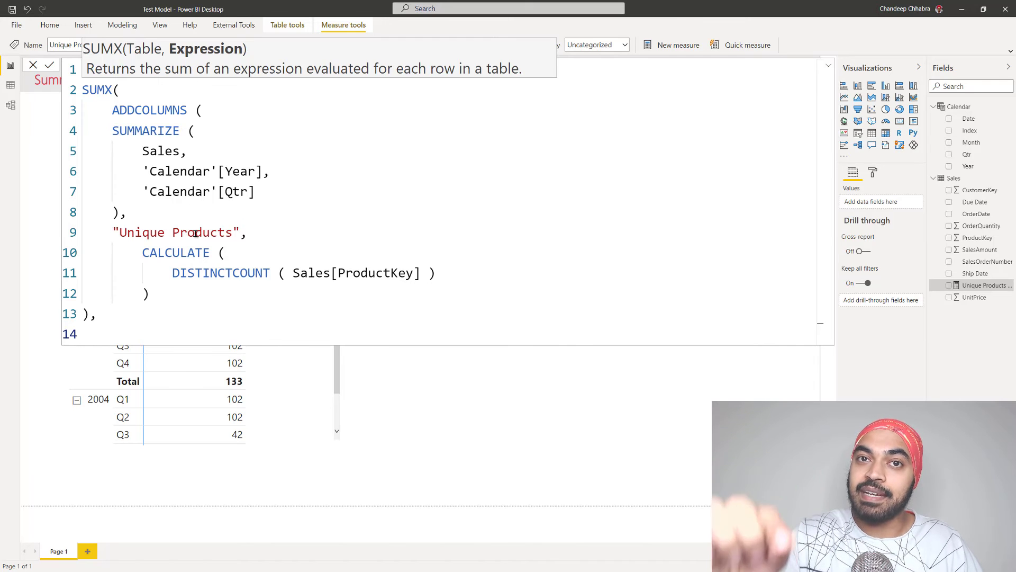
text([uni)
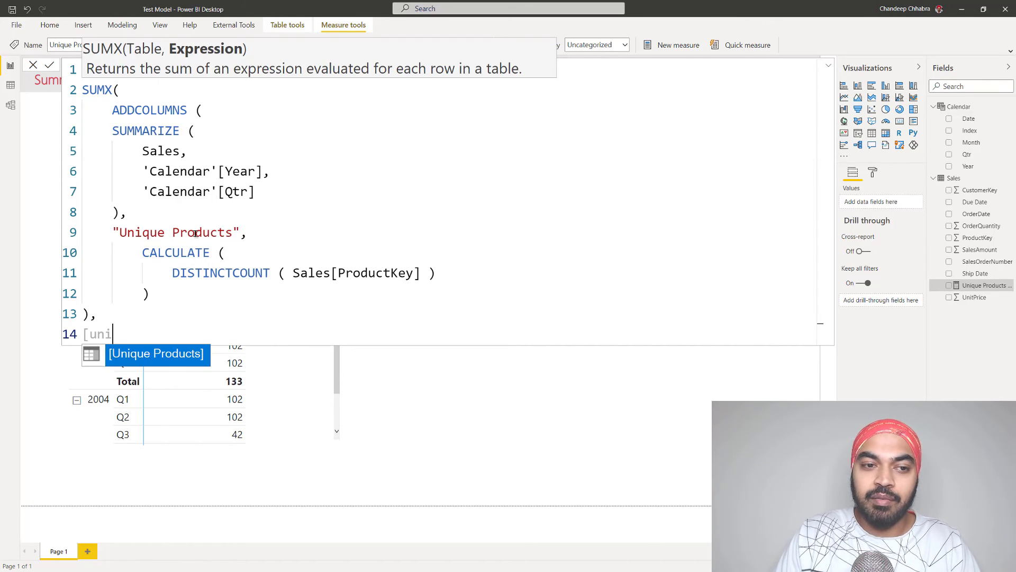
key(Tab)
key(Return)
text())
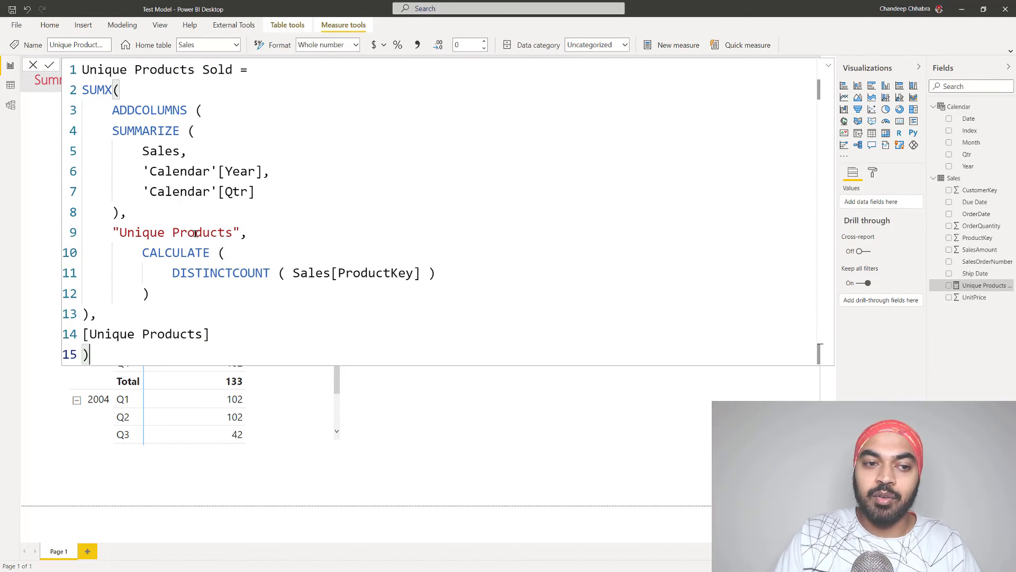
Indent the nested SUMX formula, commit the Unique Products Sold measure, and return to the report page
key(Up)
key(Tab)
key(Up)
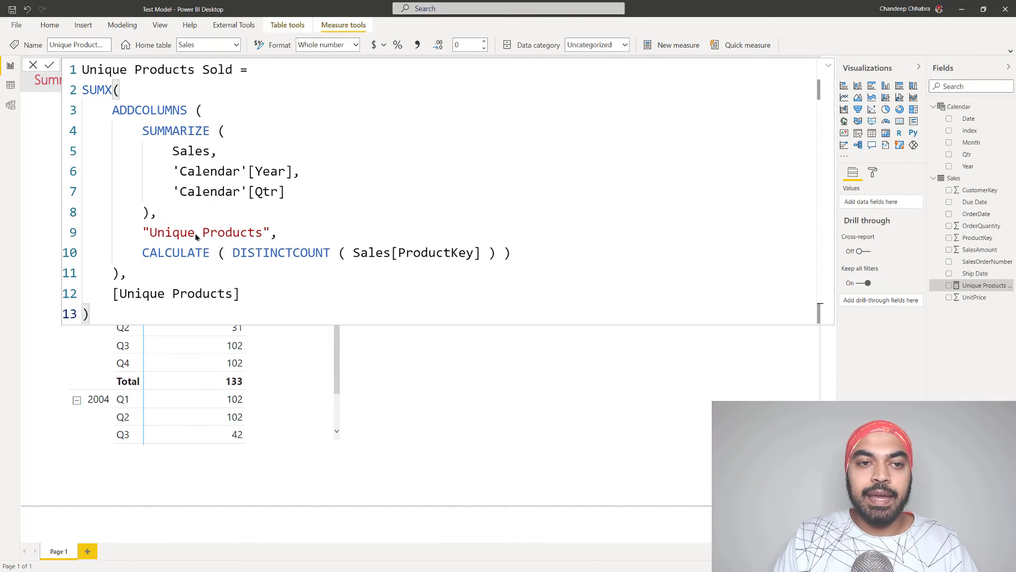
key(Return)
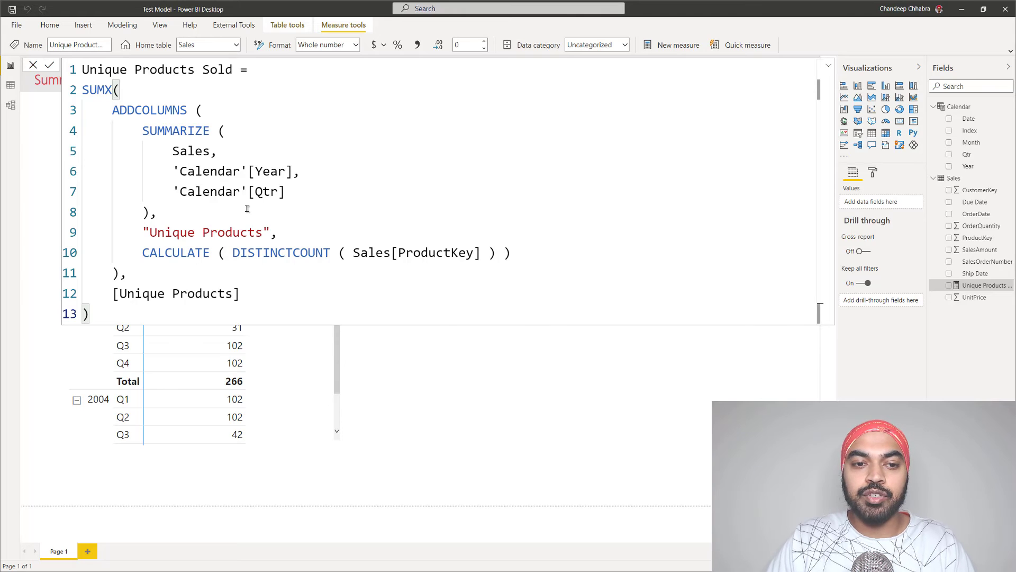
click(262, 206)
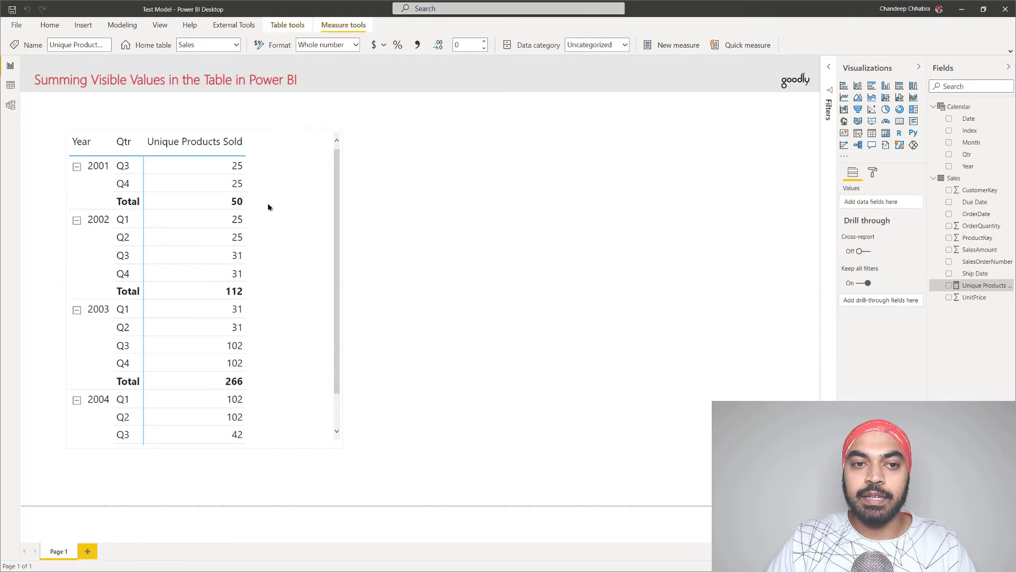
key(Escape)
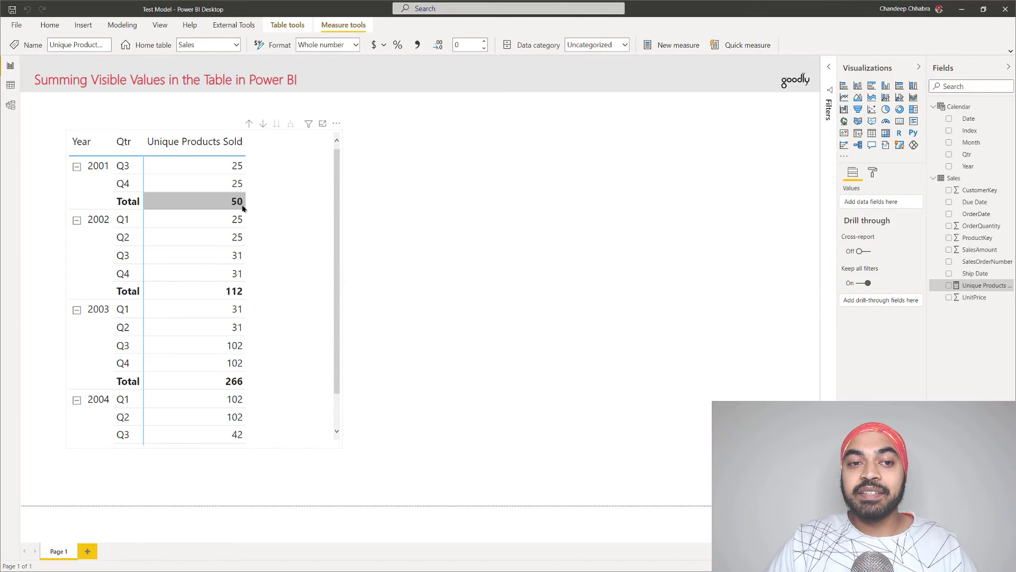